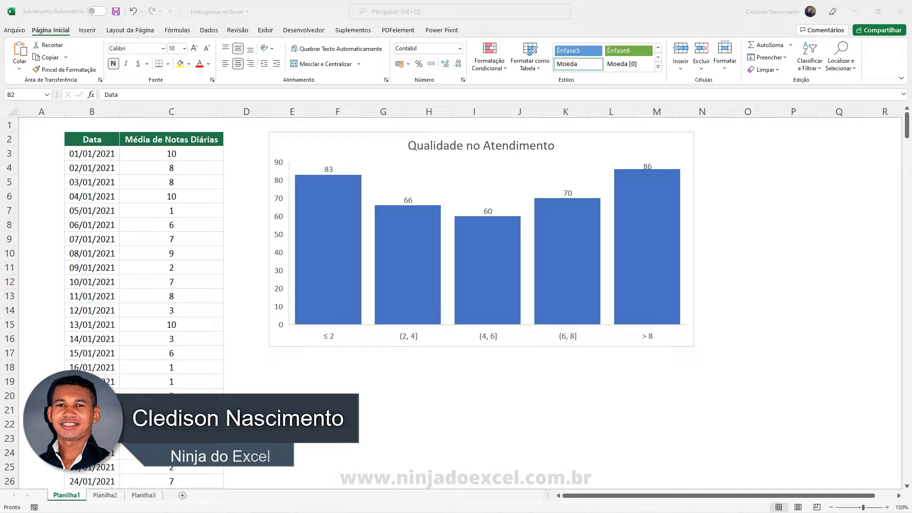
- Examine the table of dates and daily average grades alongside the "Qualidade no Atendimento" histogram
click(79, 144)
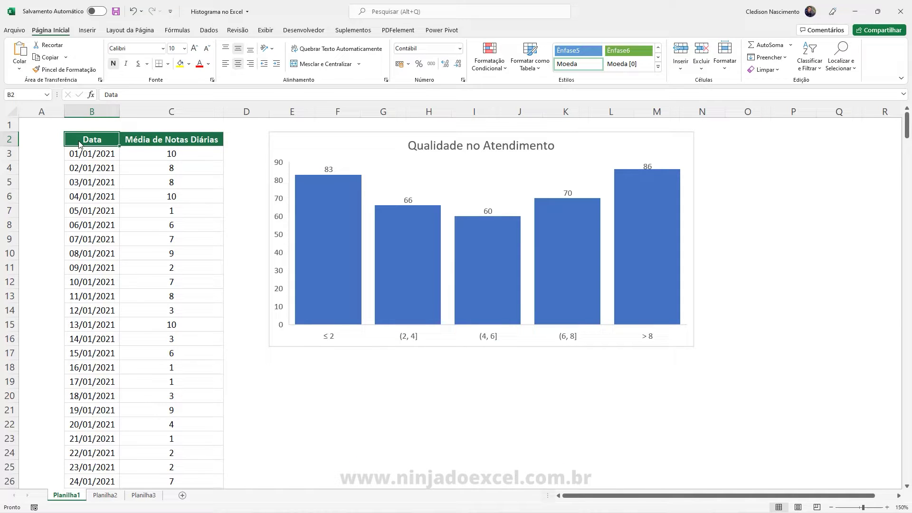
click(271, 144)
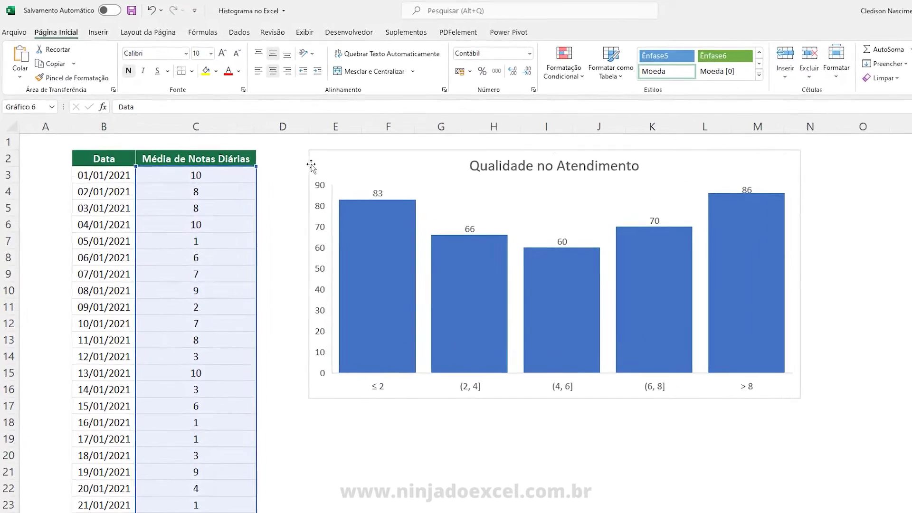
click(249, 167)
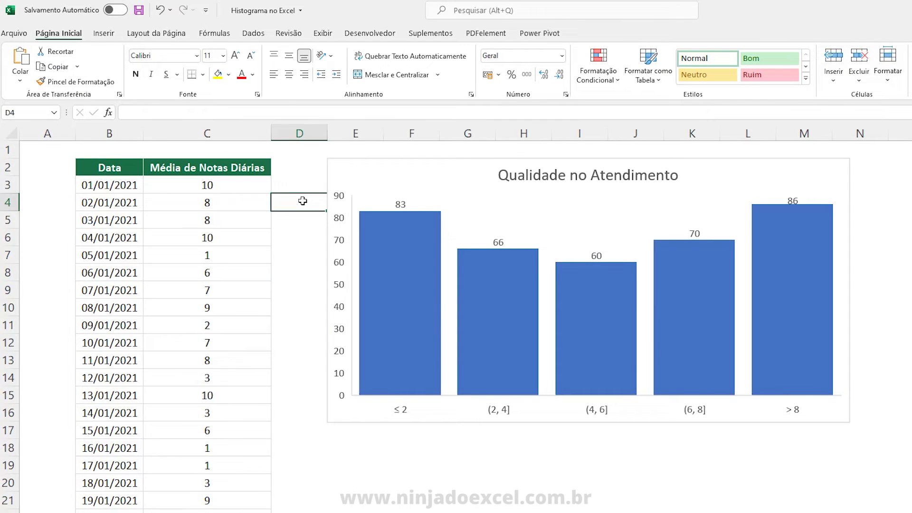
click(129, 166)
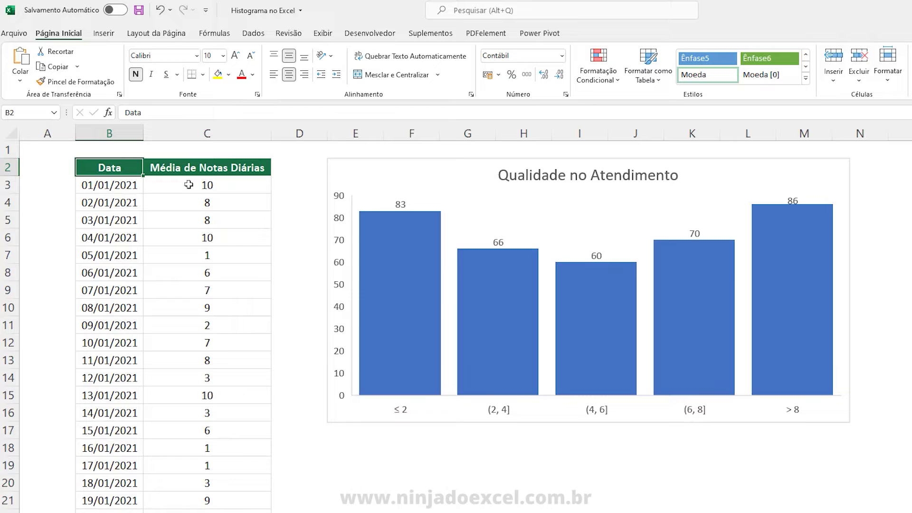
click(122, 184)
shift+click(110, 202)
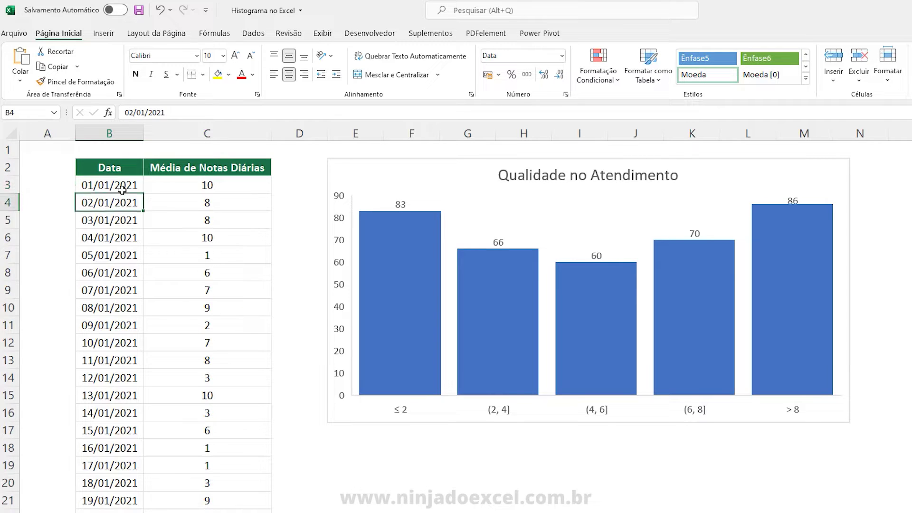
click(110, 186)
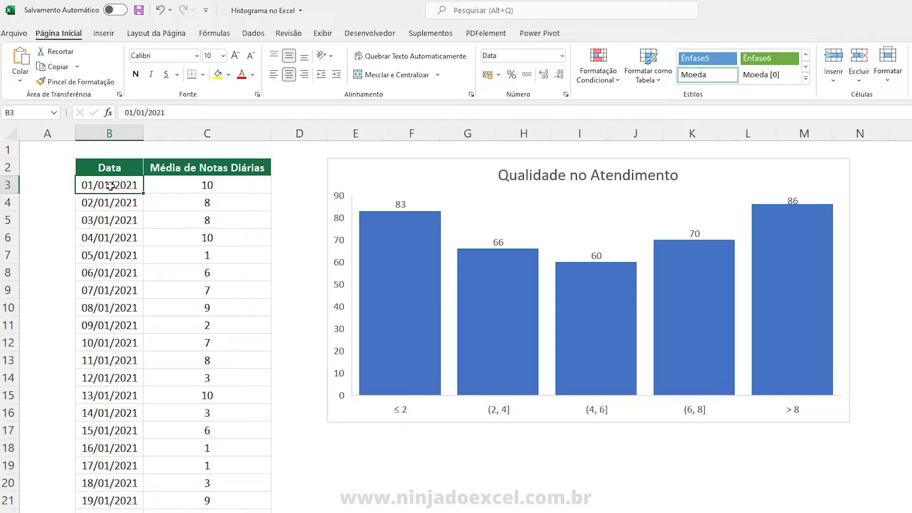
click(167, 185)
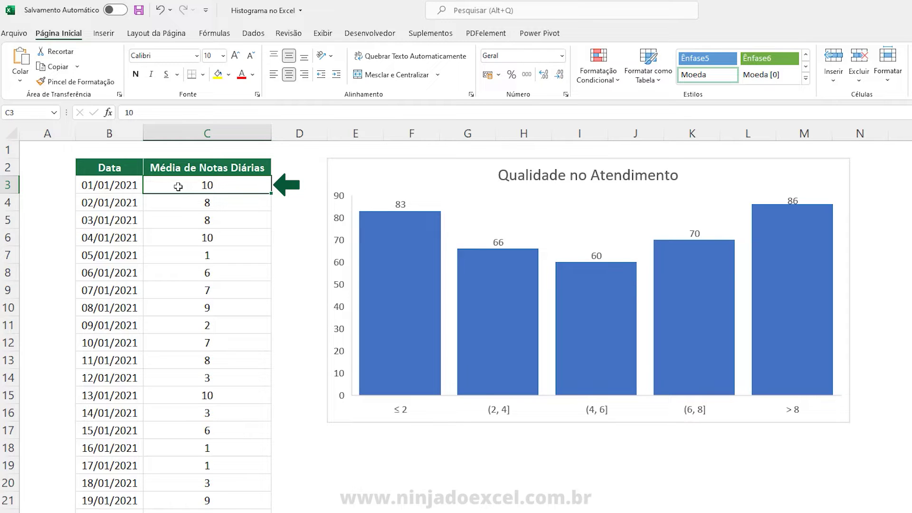
drag(119, 186, 174, 217)
click(167, 189)
drag(122, 236, 176, 257)
click(176, 257)
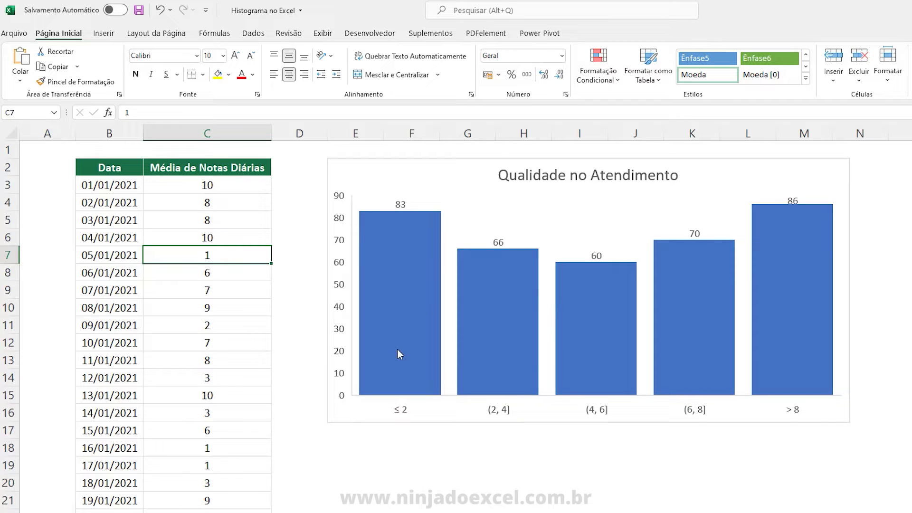
click(395, 375)
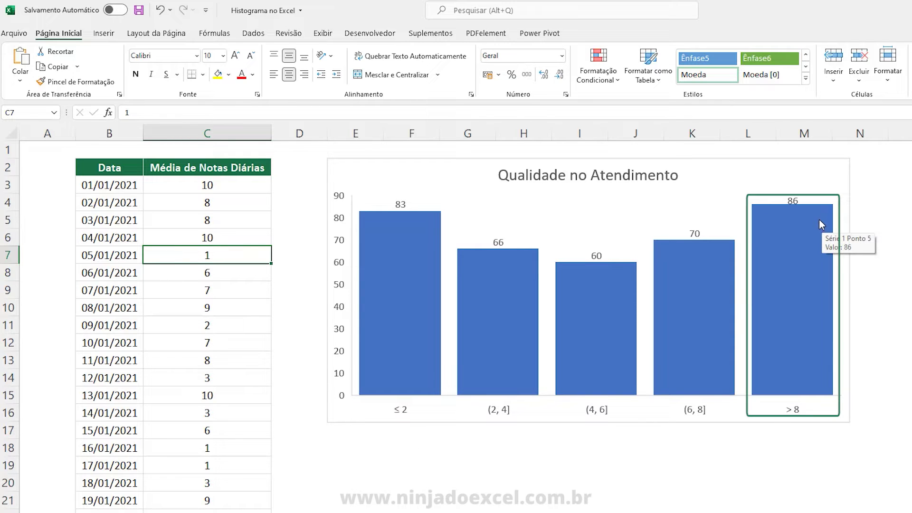
click(730, 159)
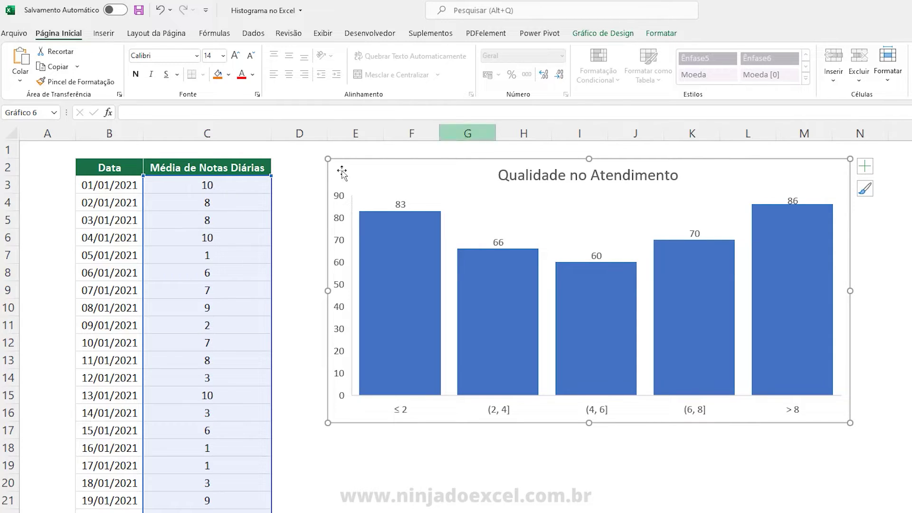
click(84, 271)
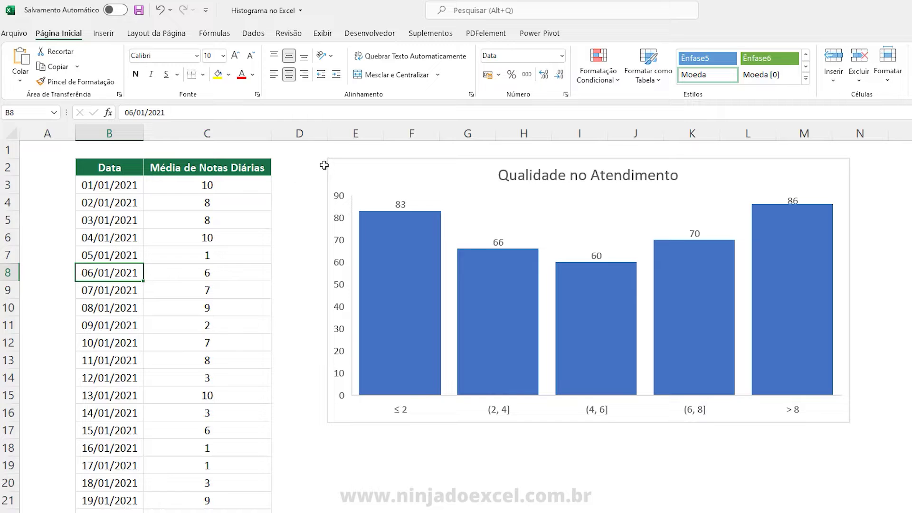
- Delete the existing "Qualidade no Atendimento" chart from the sheet
click(352, 163)
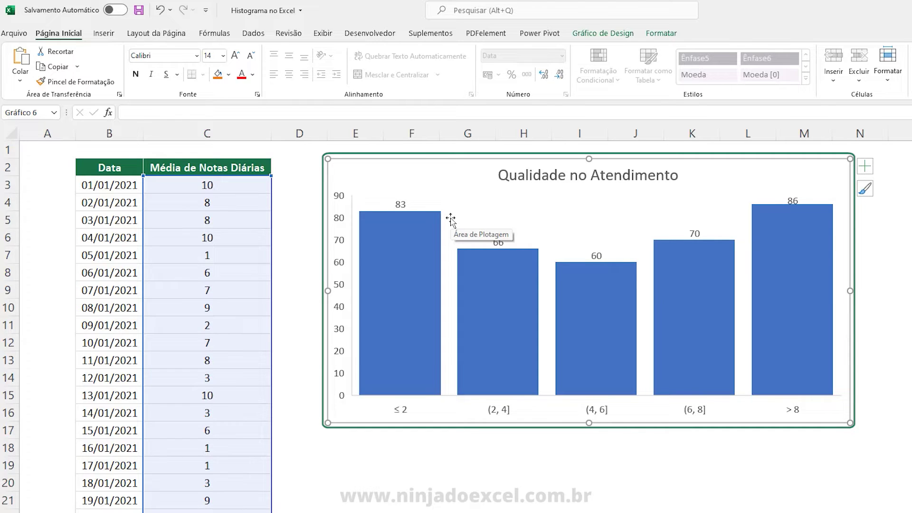
key(Delete)
click(429, 177)
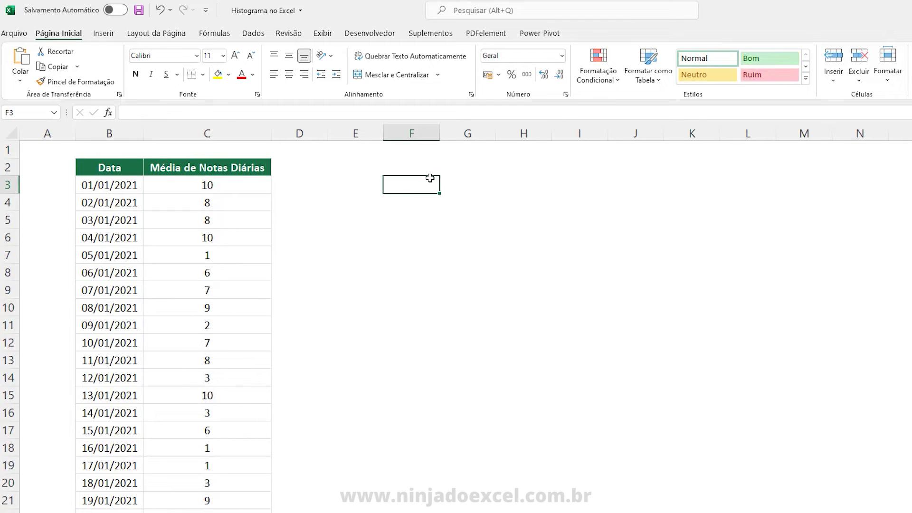
- Insert a histogram based on all the grades in the Média de Notas Diárias column, starting at C3
click(224, 189)
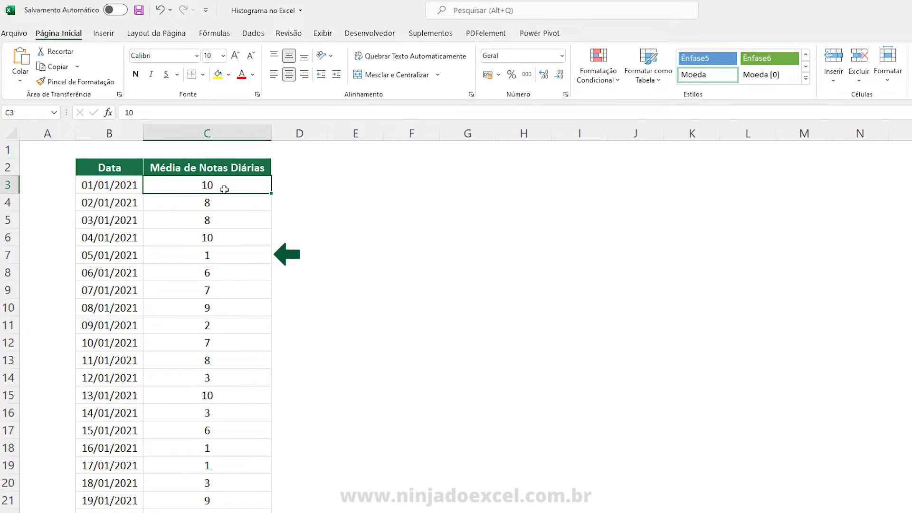
key(ctrl+shift+Down)
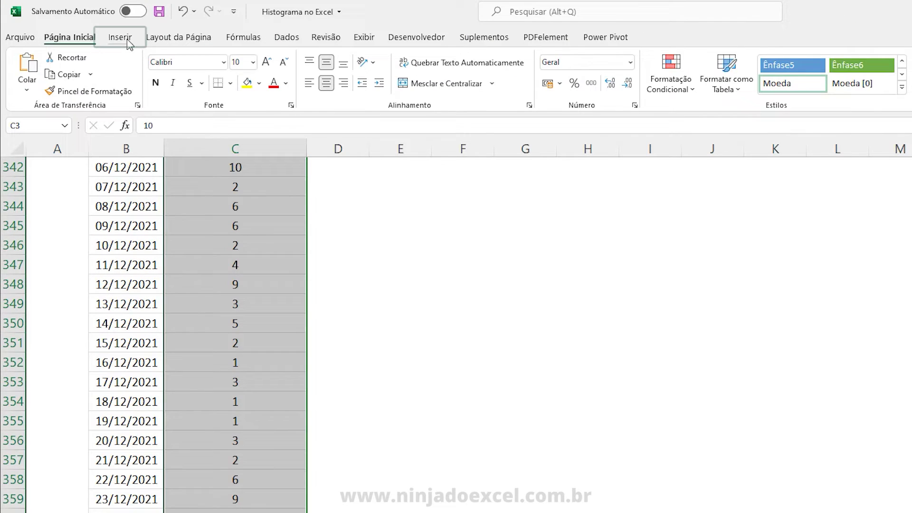
click(128, 42)
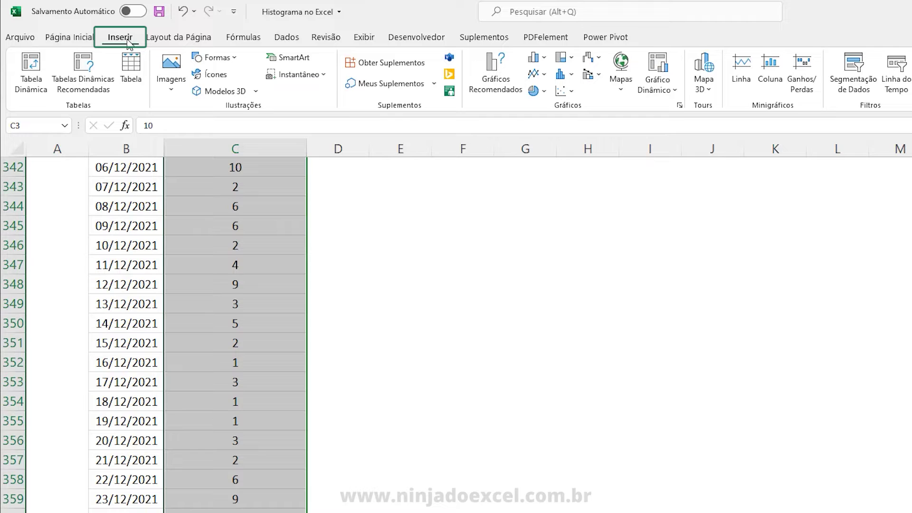
click(572, 75)
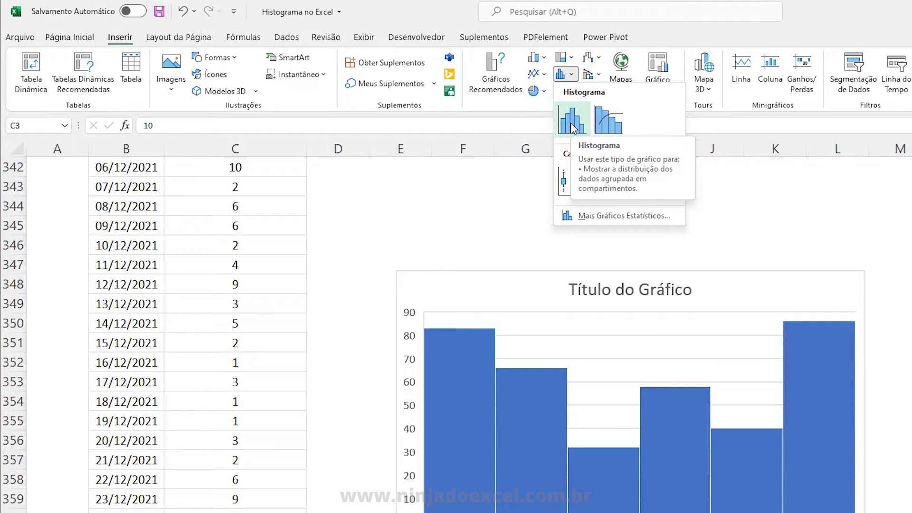
click(570, 122)
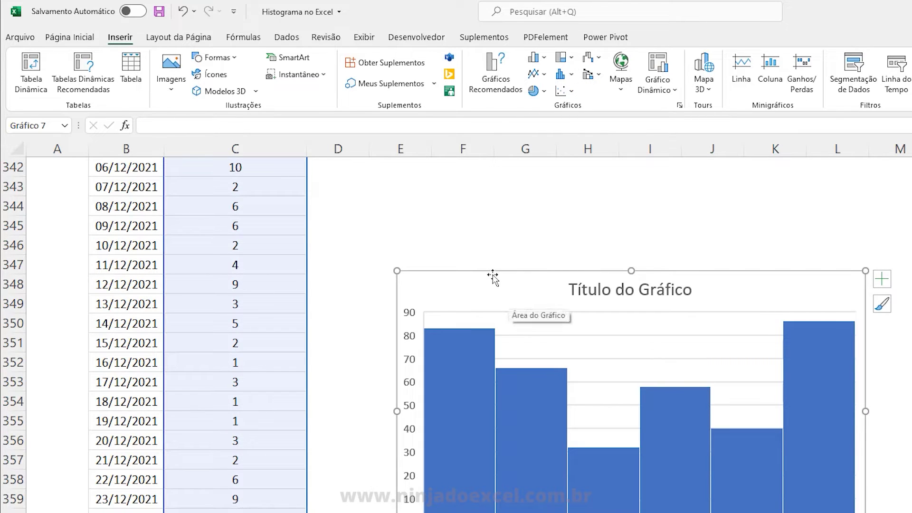
- Move the new histogram up to the start of the sheet, beside the first rows of the table
key(Delete)
key(ctrl+Up)
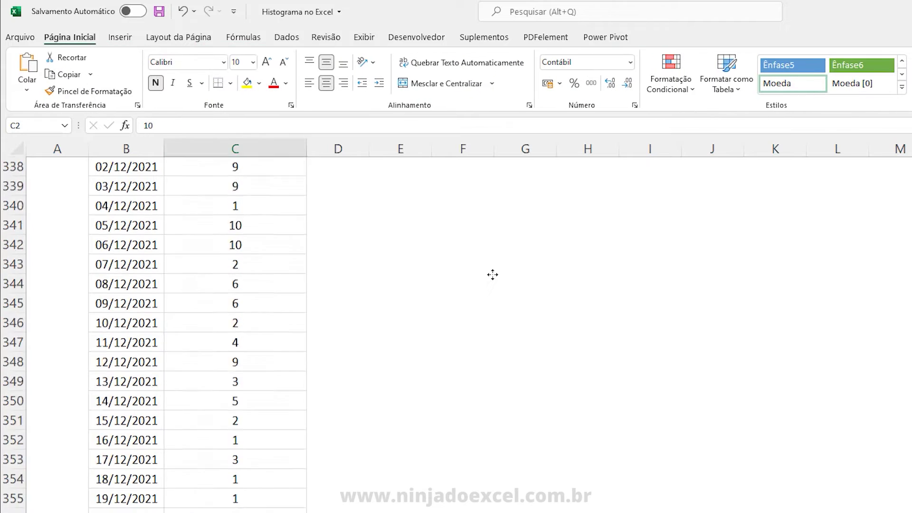
click(449, 201)
key(ctrl+z)
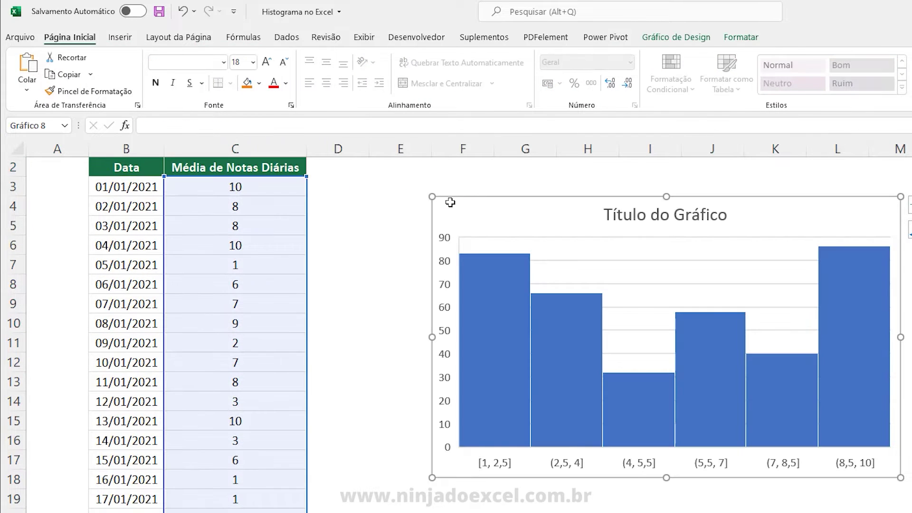
drag(475, 197, 394, 179)
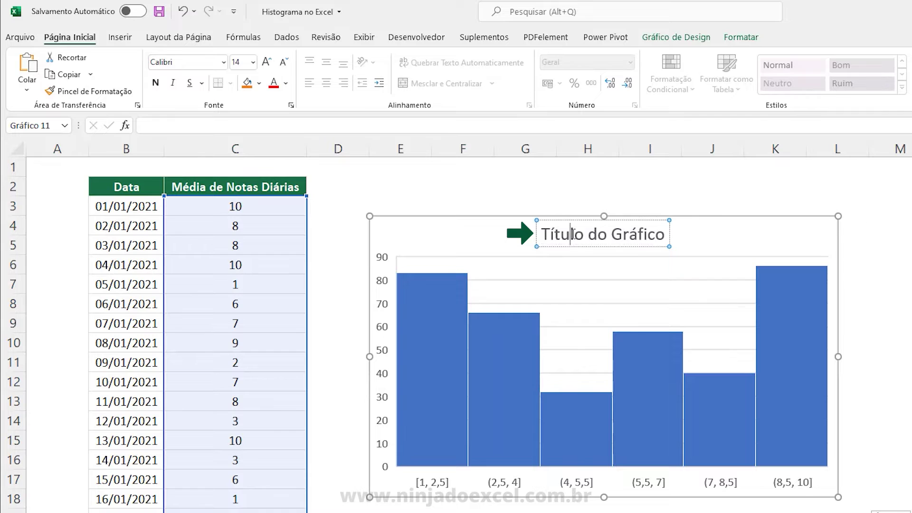
- Change the histogram's title to "Notas Diárias"
triple_click(573, 234)
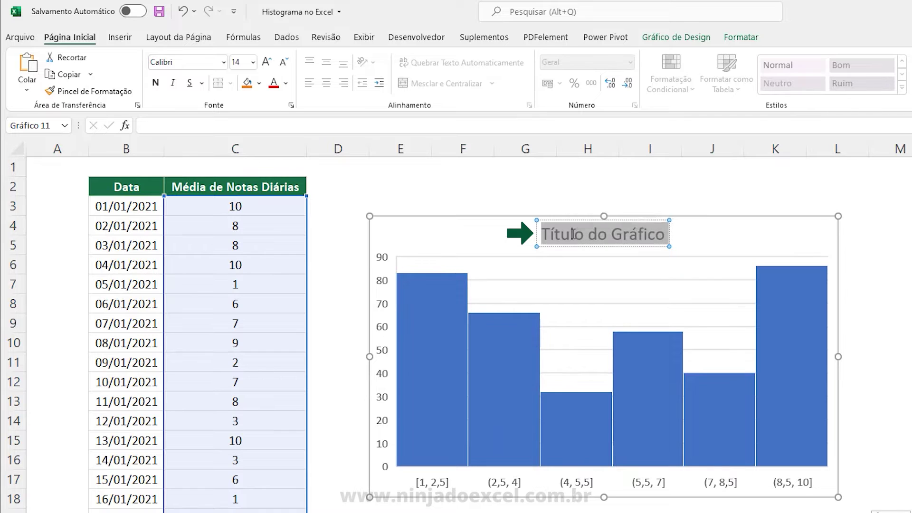
text(Notas Di)
text(árias)
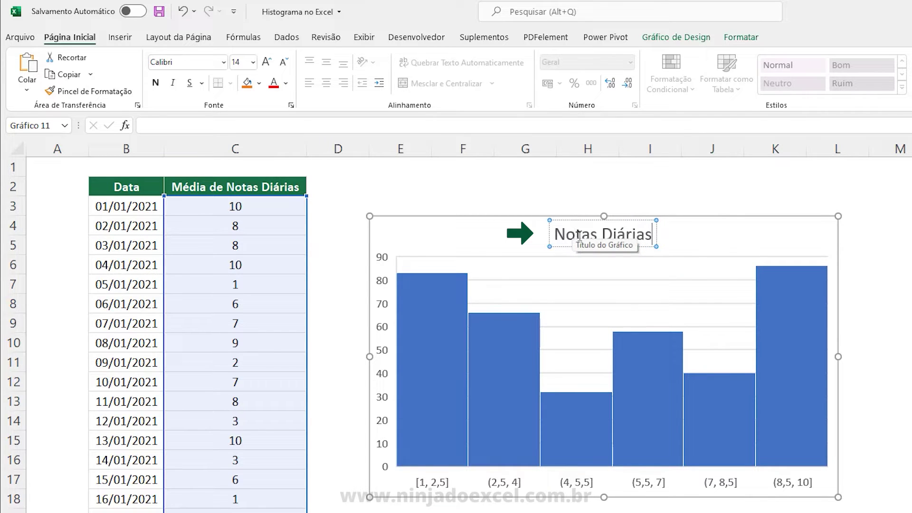
click(518, 215)
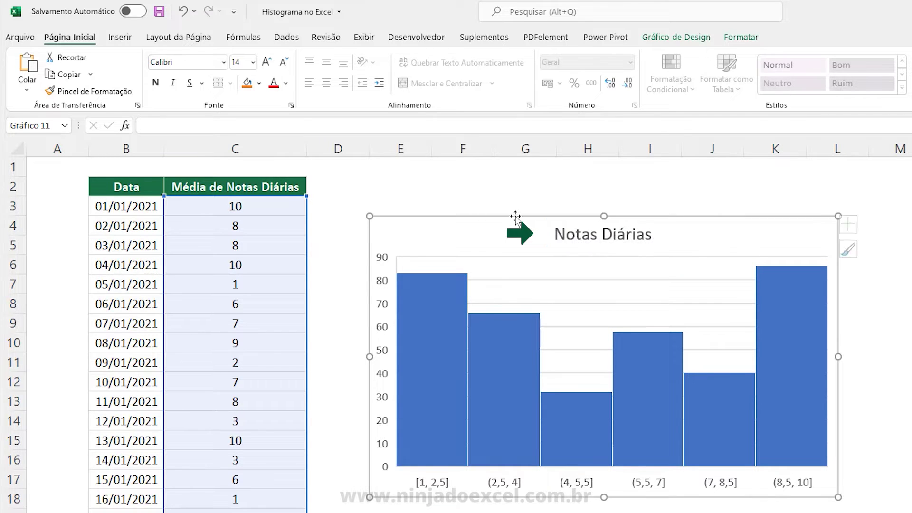
- Align the chart with the table's header row, starting in column D, and enlarge it to about column L and row 17
drag(516, 215, 471, 179)
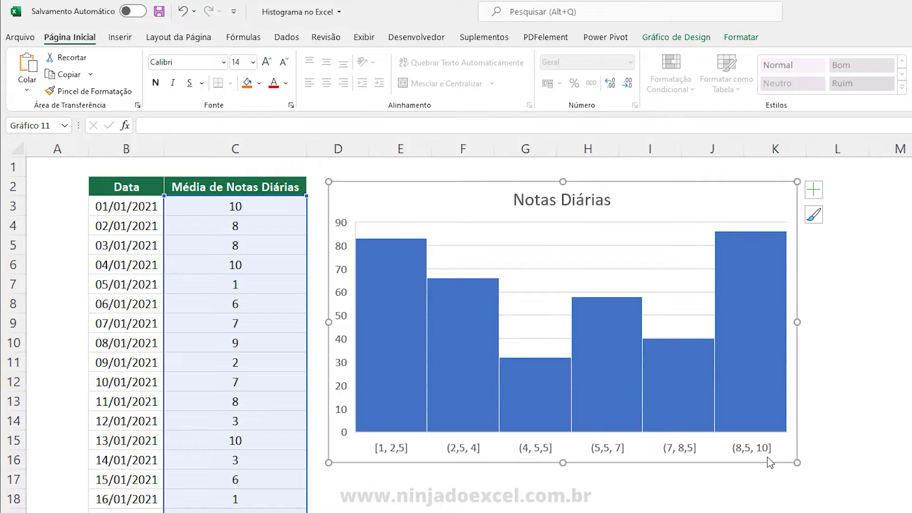
drag(797, 462, 882, 484)
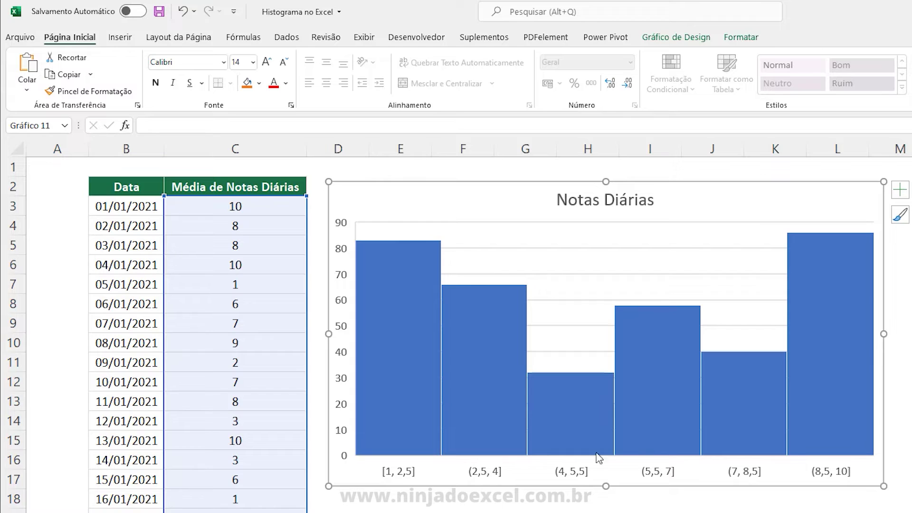
click(405, 470)
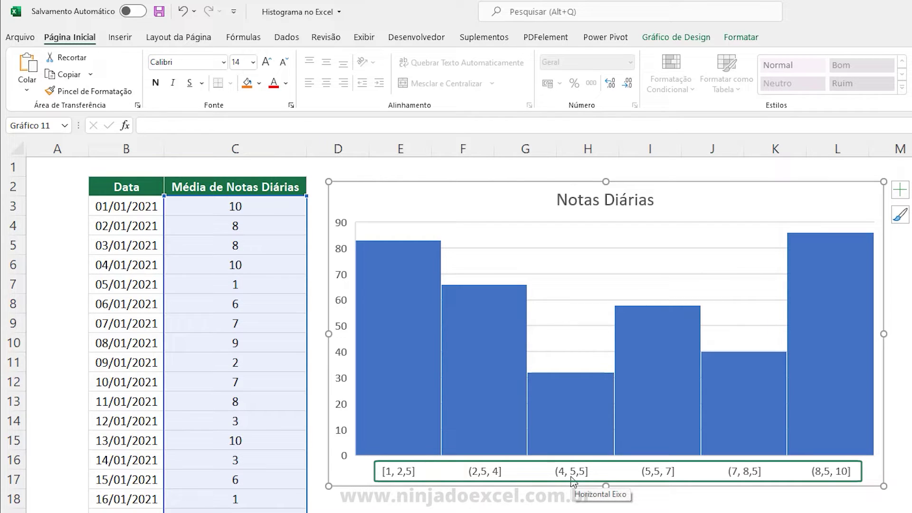
click(345, 227)
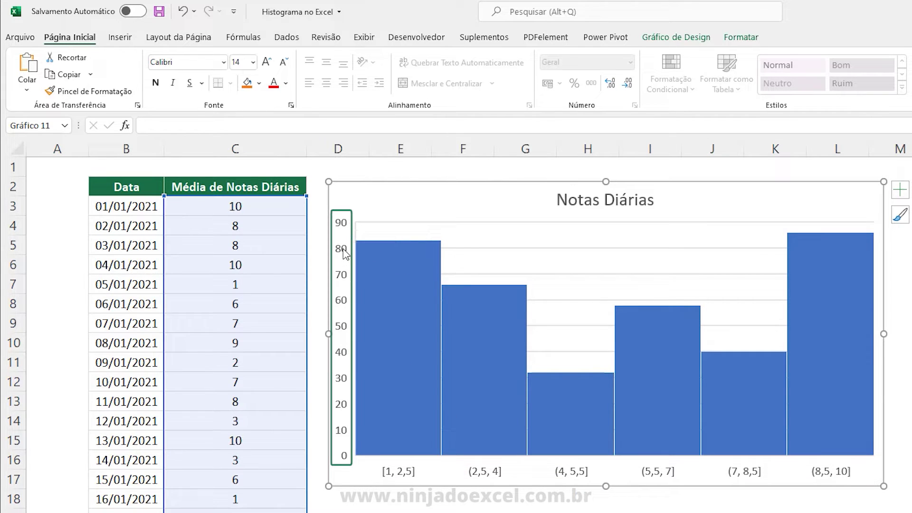
click(384, 353)
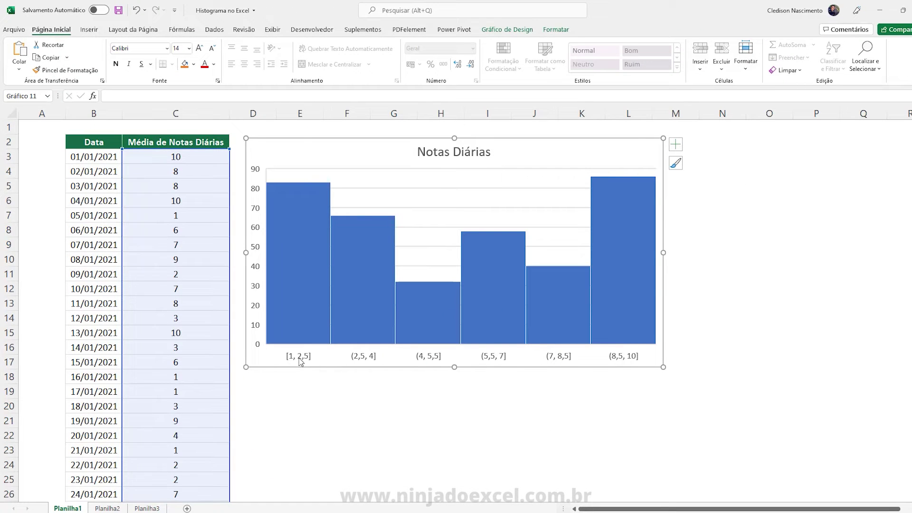
- Open the axis formatting options for the histogram's horizontal axis
click(300, 356)
right_click(300, 362)
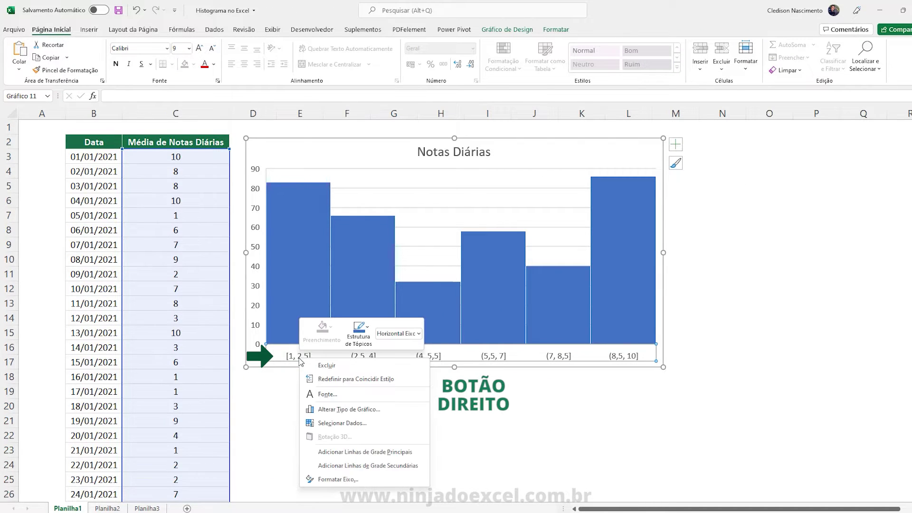
click(340, 480)
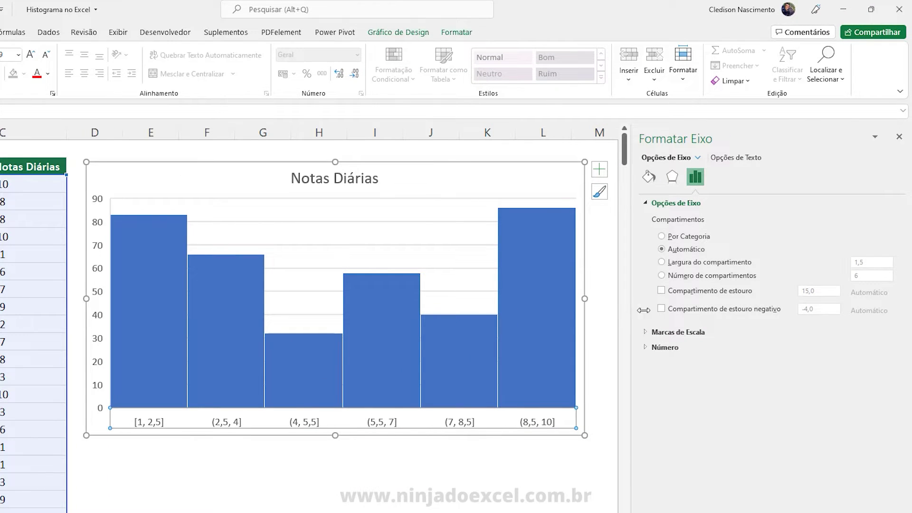
mouse_move(631, 310)
mouse_down()
mouse_move(744, 310)
mouse_move(639, 311)
mouse_up()
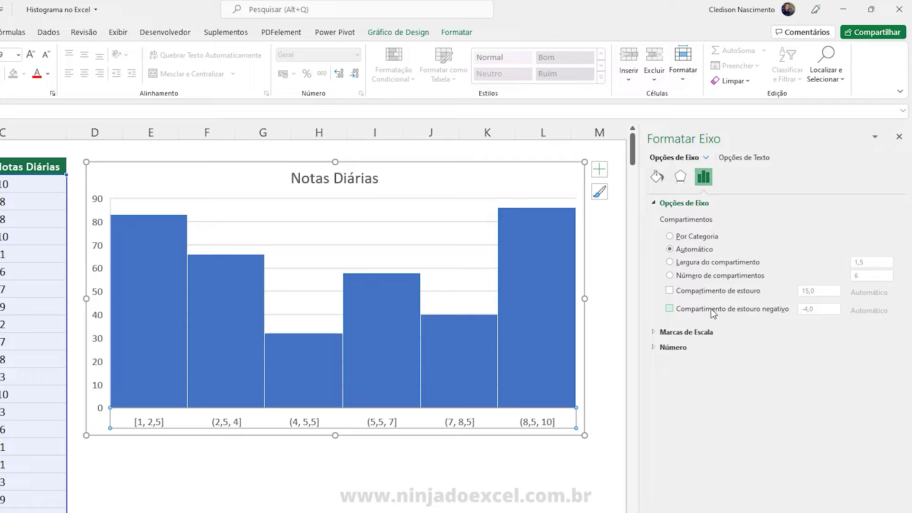
mouse_move(208, 365)
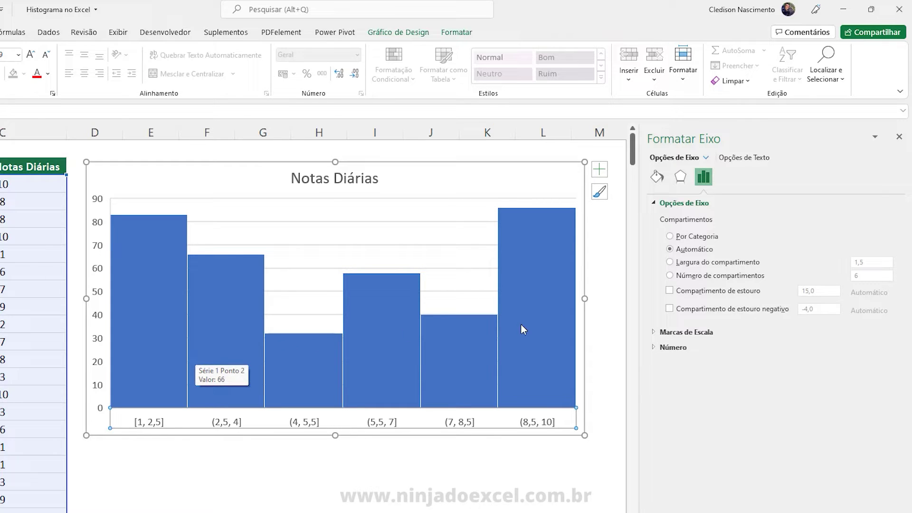
- Set the horizontal axis to group the grades by number of bins, with 5 bins
click(694, 276)
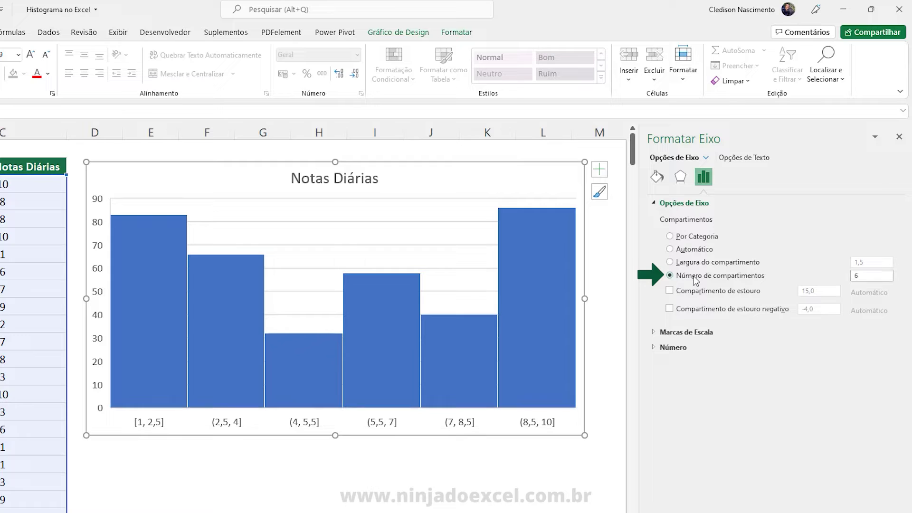
double_click(870, 276)
key(BackSpace)
text(5)
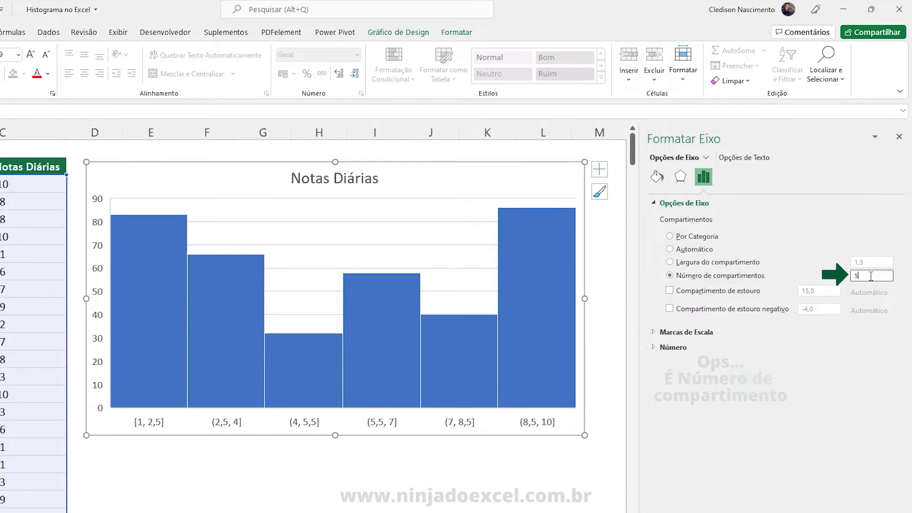
key(Tab)
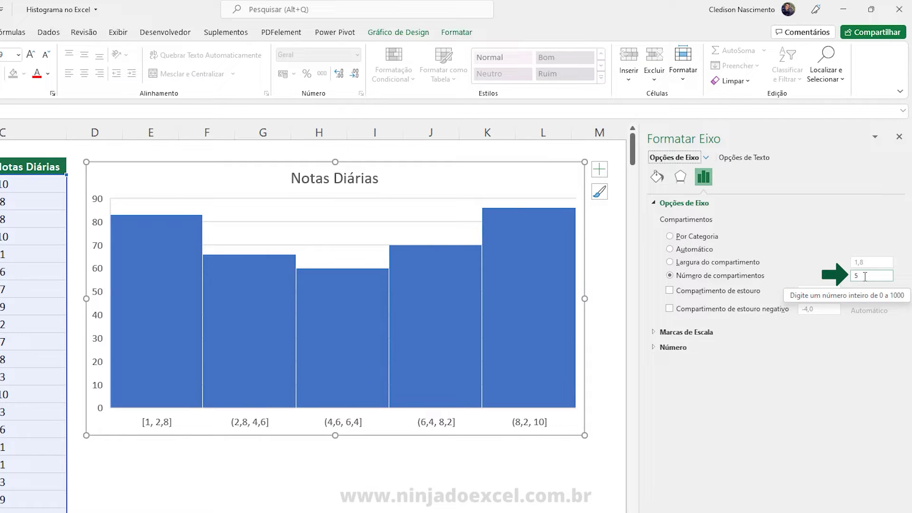
click(865, 276)
- Group the horizontal axis by bin width instead and set the width to 2
click(740, 264)
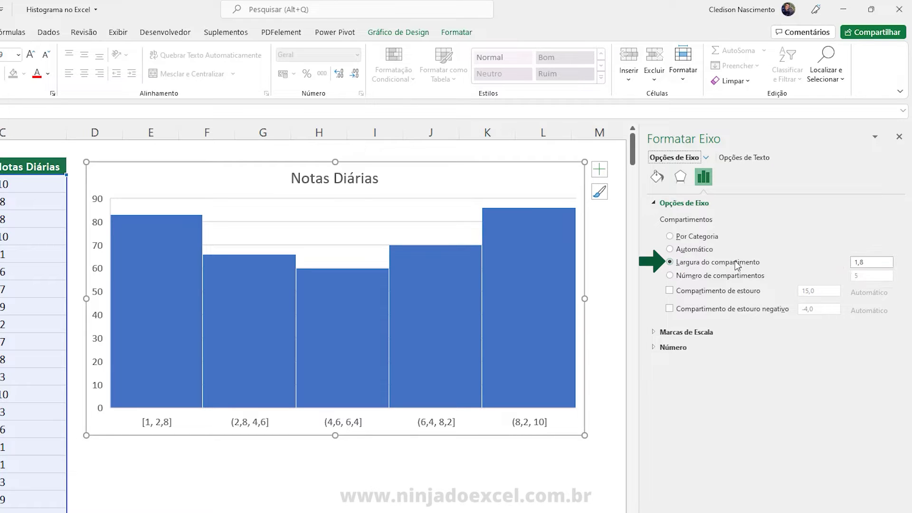
key(Return)
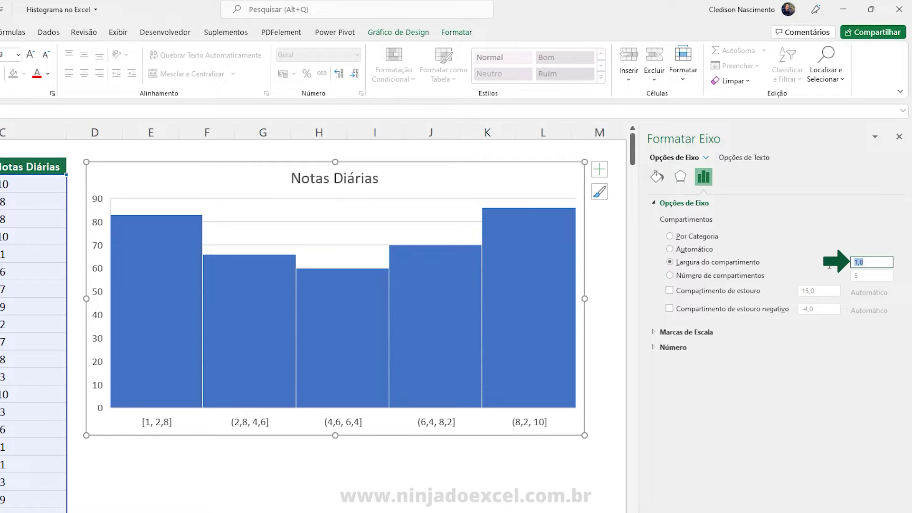
text(2)
key(Return)
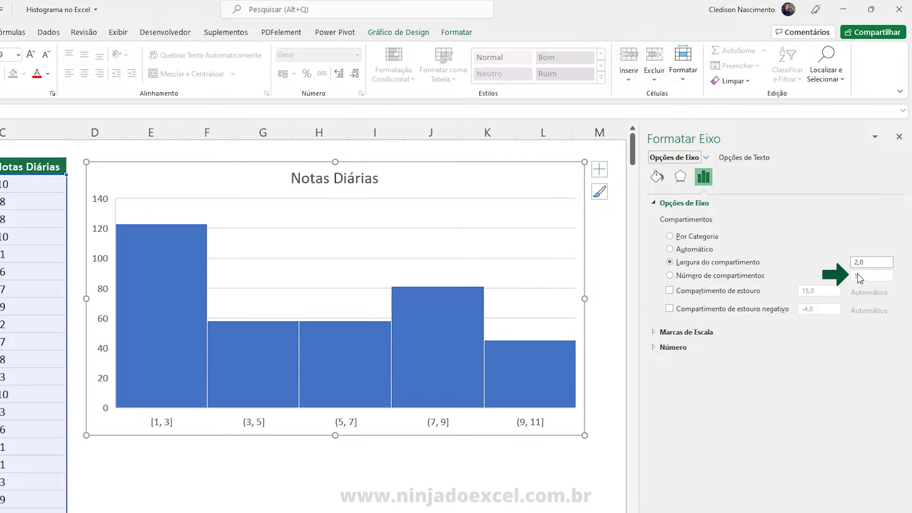
- Enable the underflow bin on the horizontal axis and set its limit to 2
click(711, 309)
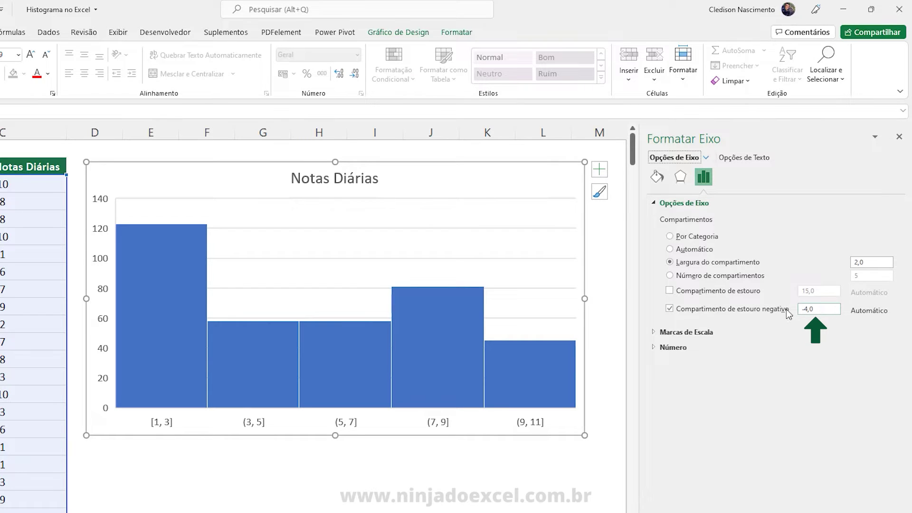
drag(815, 309, 791, 315)
text(2)
key(Return)
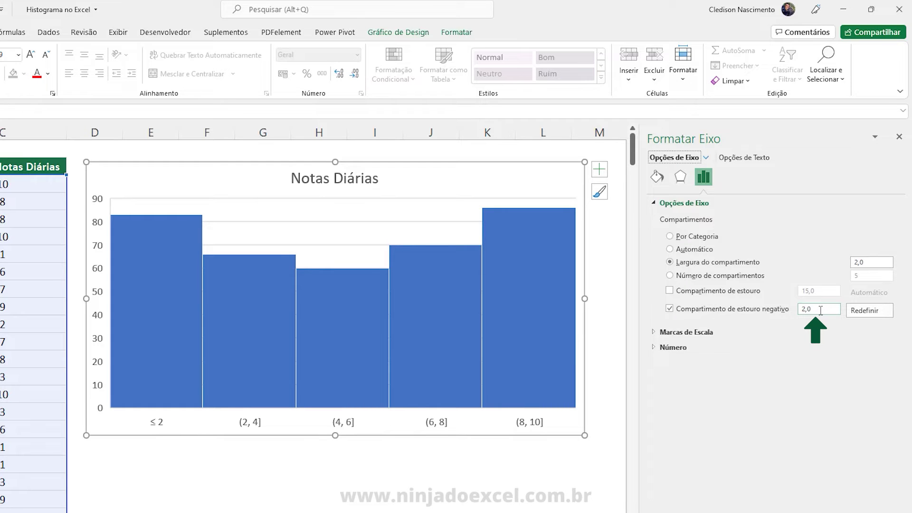
mouse_move(143, 396)
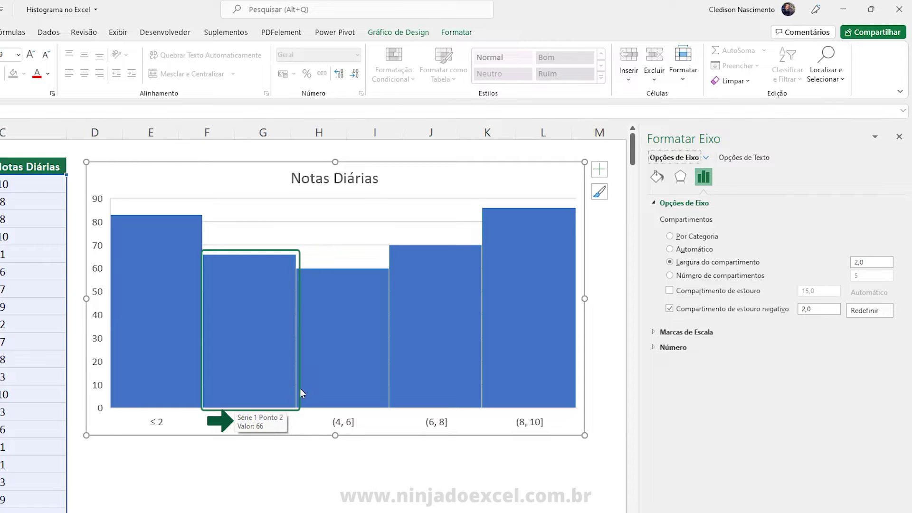
- Add data labels to the histogram and remove its gridlines
click(598, 170)
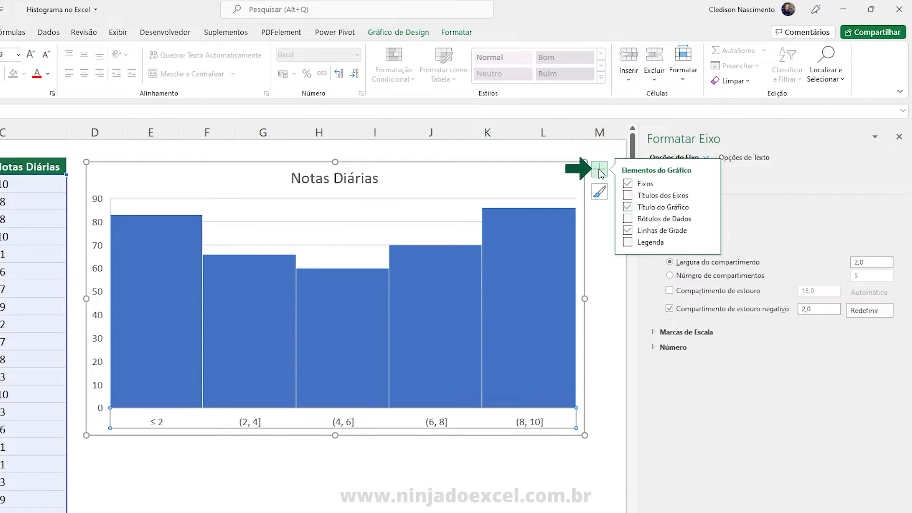
click(627, 219)
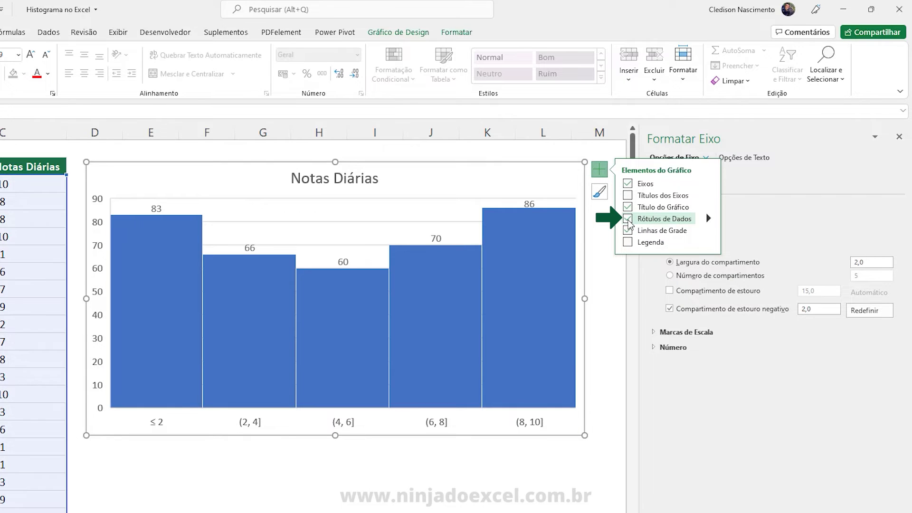
click(627, 229)
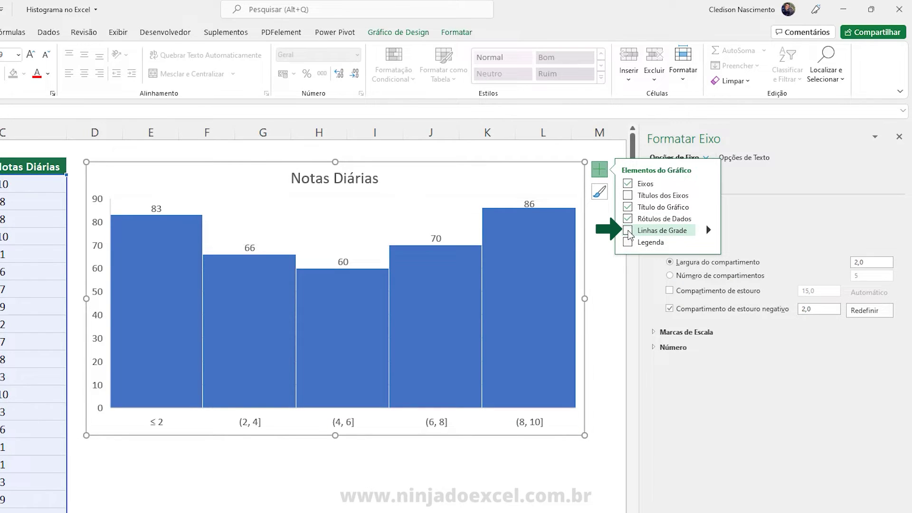
- Hide the histogram's primary vertical axis, then close the axis formatting options and deselect the chart
click(709, 183)
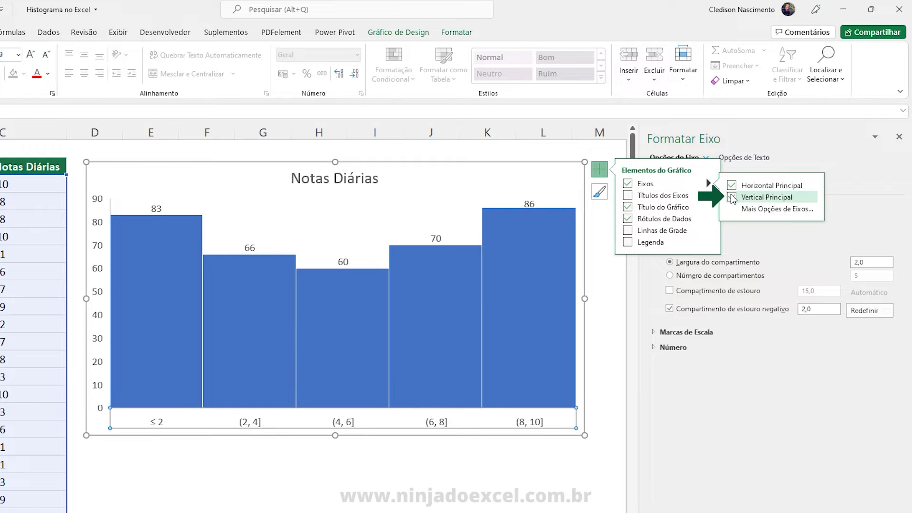
click(731, 197)
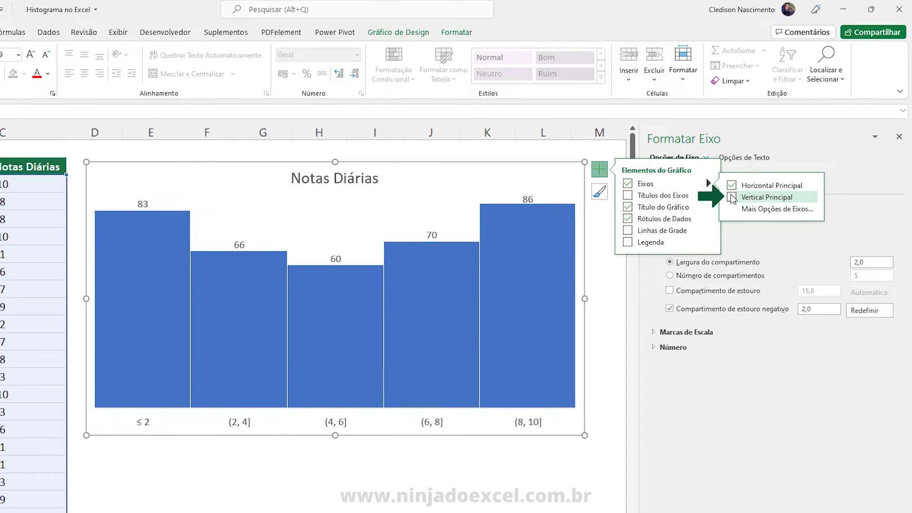
click(899, 137)
click(677, 373)
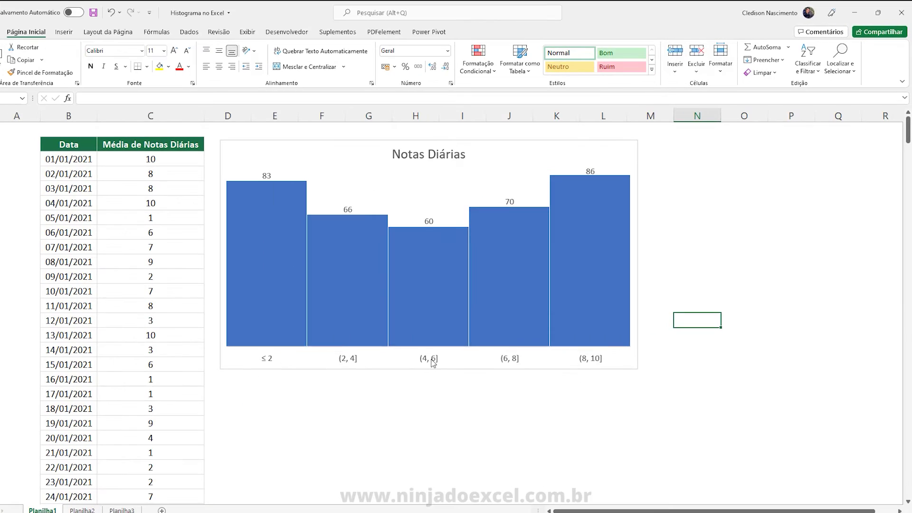
- Enable the overflow bin in the horizontal axis formatting and set its limit to 8
right_click(338, 423)
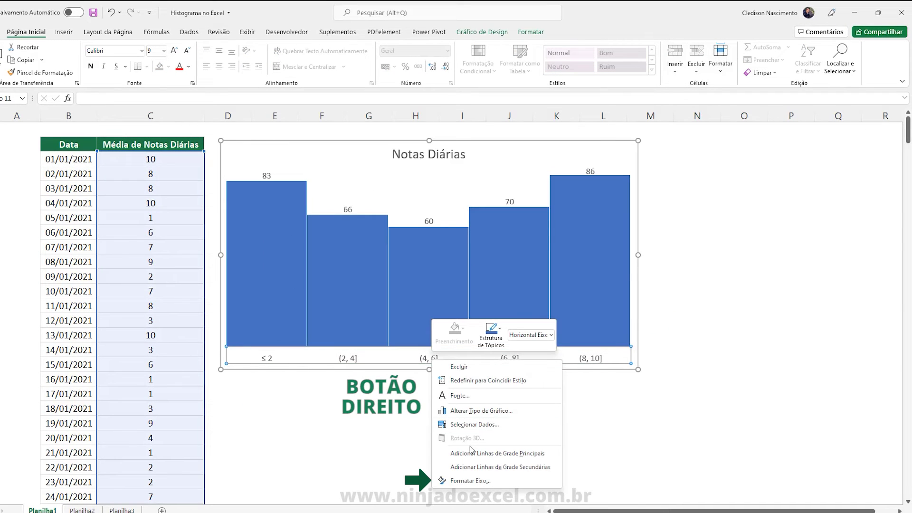
click(470, 480)
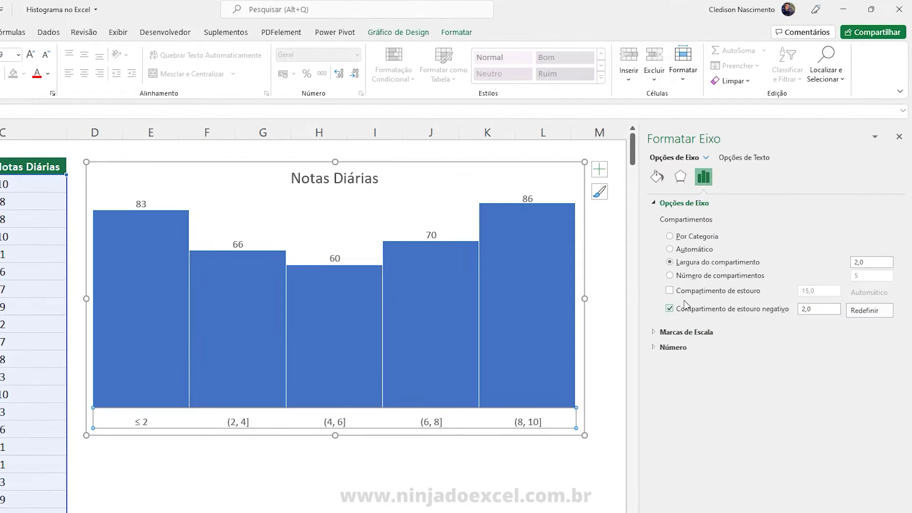
click(693, 295)
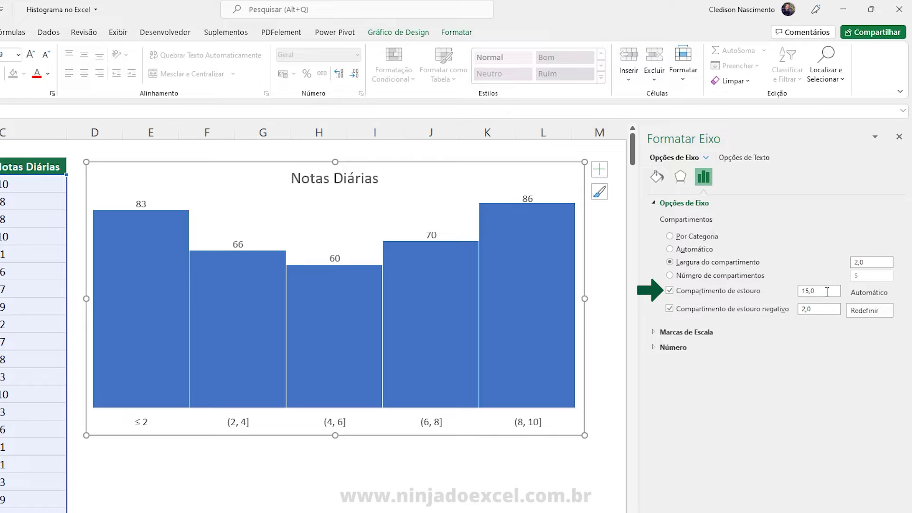
text(8)
key(Return)
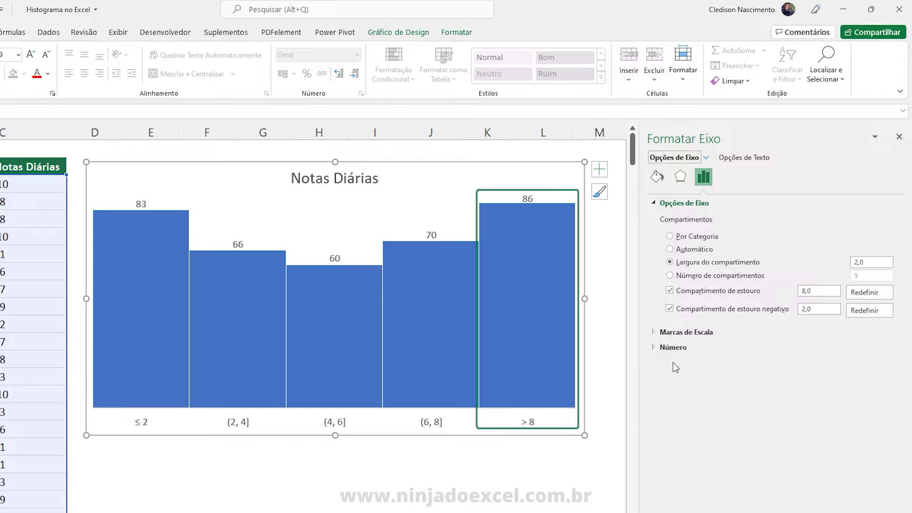
- Reset the overflow bin to its automatic limit, set it to 8 again and leave the axis formatting
click(859, 294)
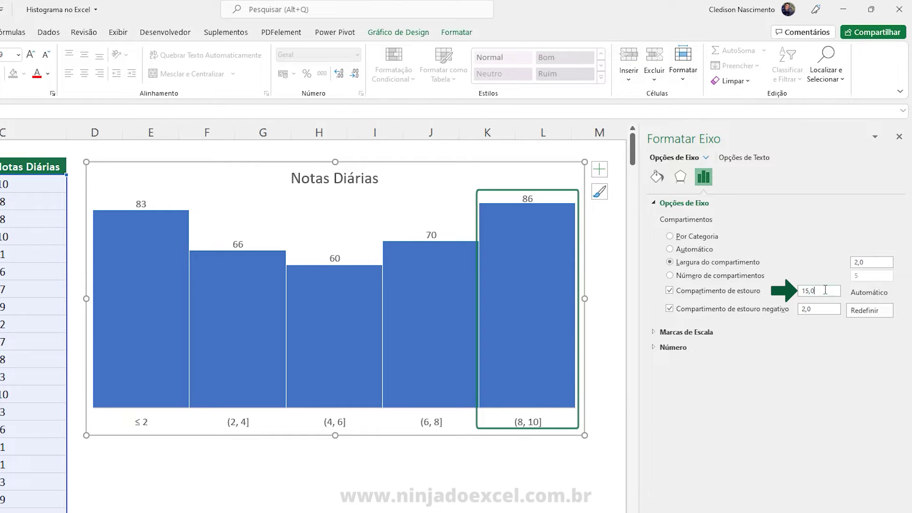
drag(821, 291, 801, 290)
text(8)
key(Tab)
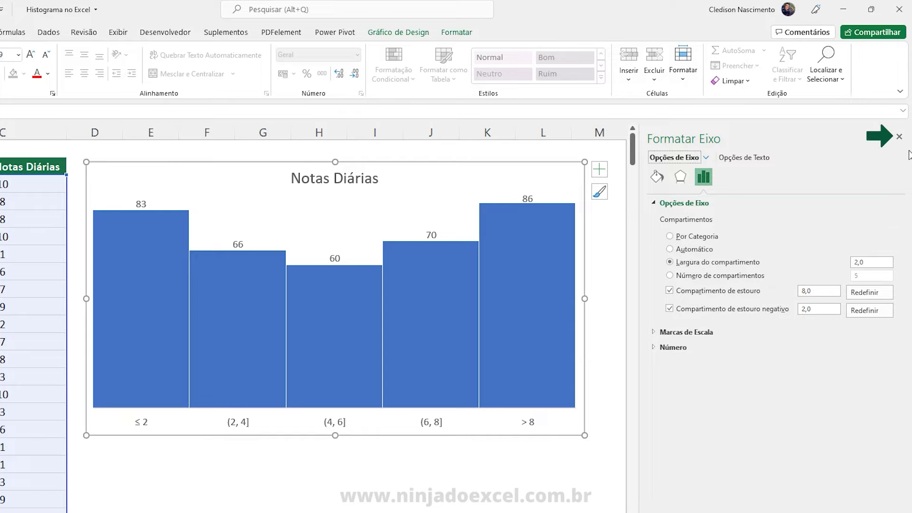
click(899, 138)
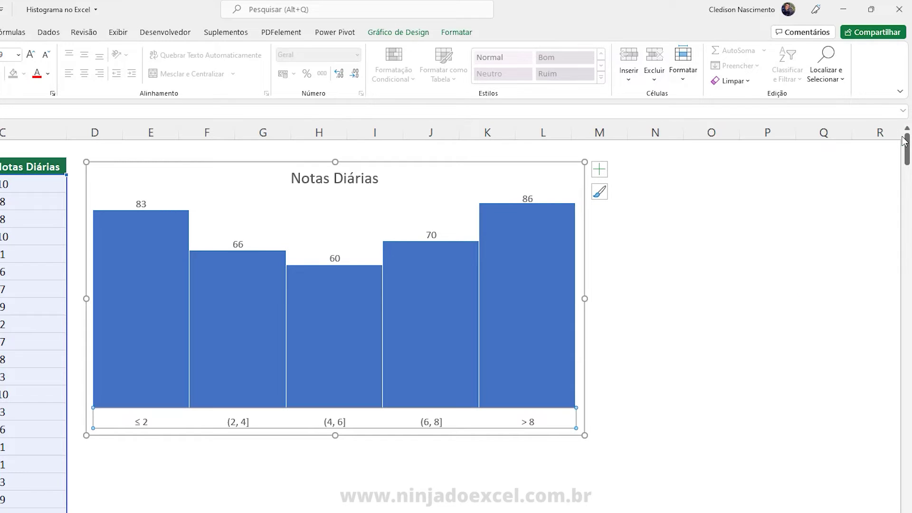
click(704, 255)
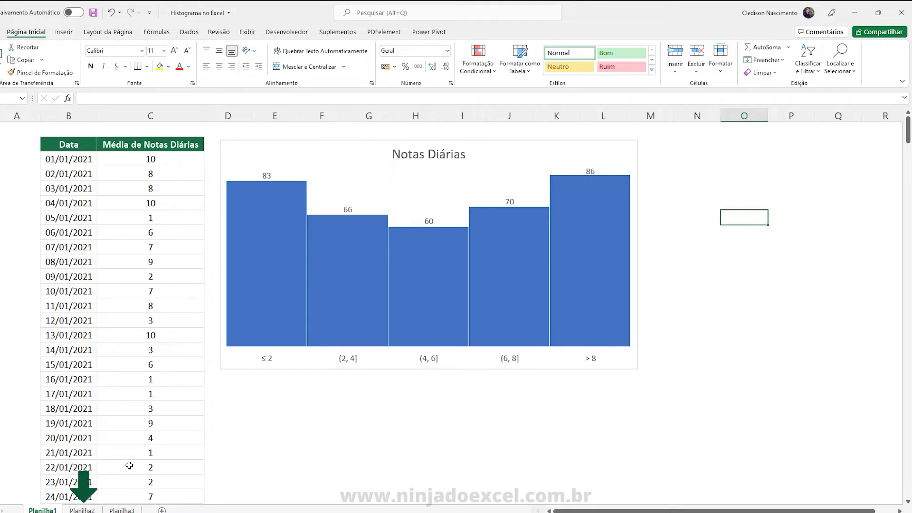
- Switch to the Planilha2 sheet with the Canal and Acessos table
click(92, 508)
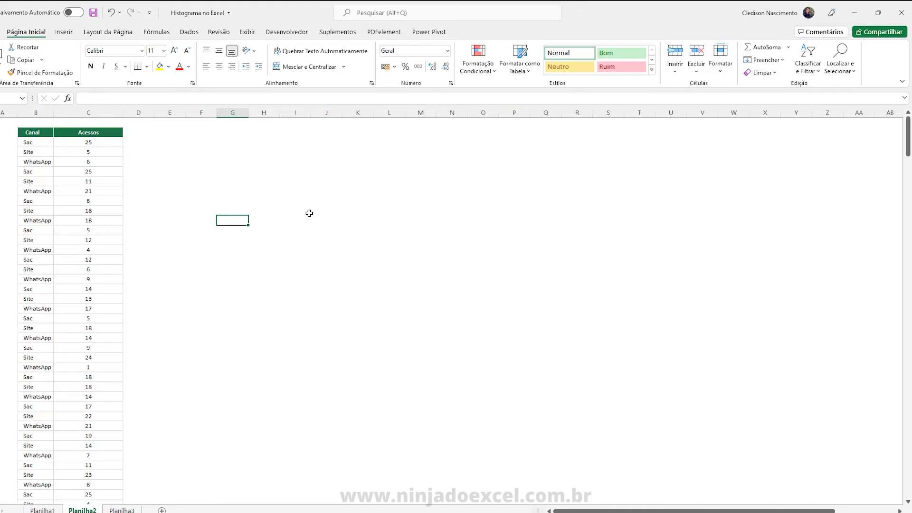
click(309, 213)
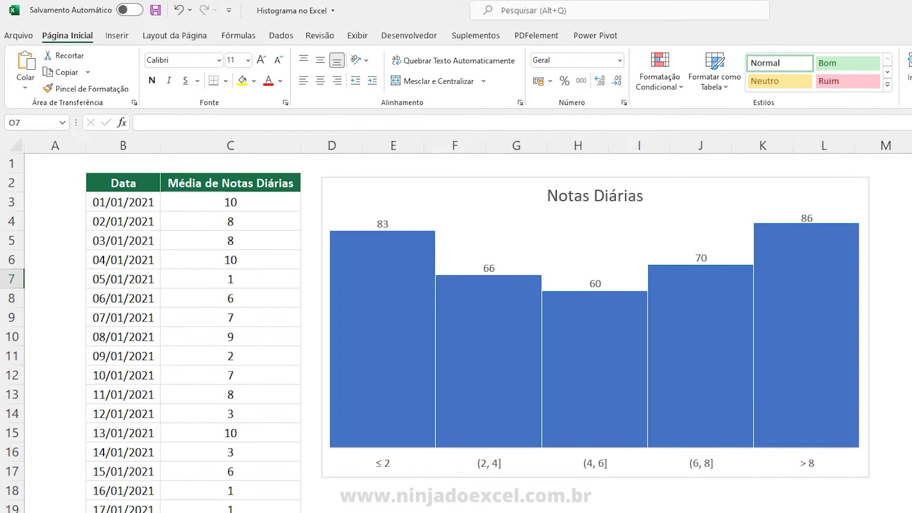
click(484, 471)
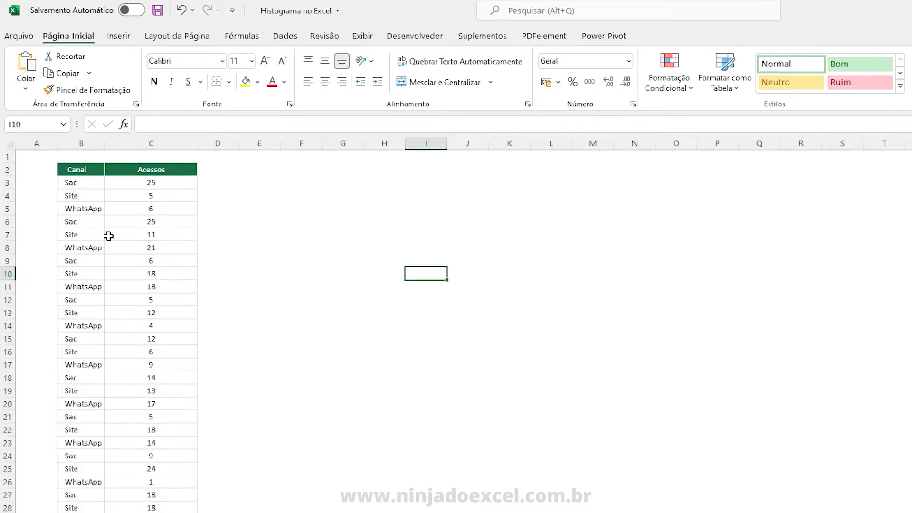
- Examine the first Canal and Acessos entries of the table, from row 3 down
click(142, 232)
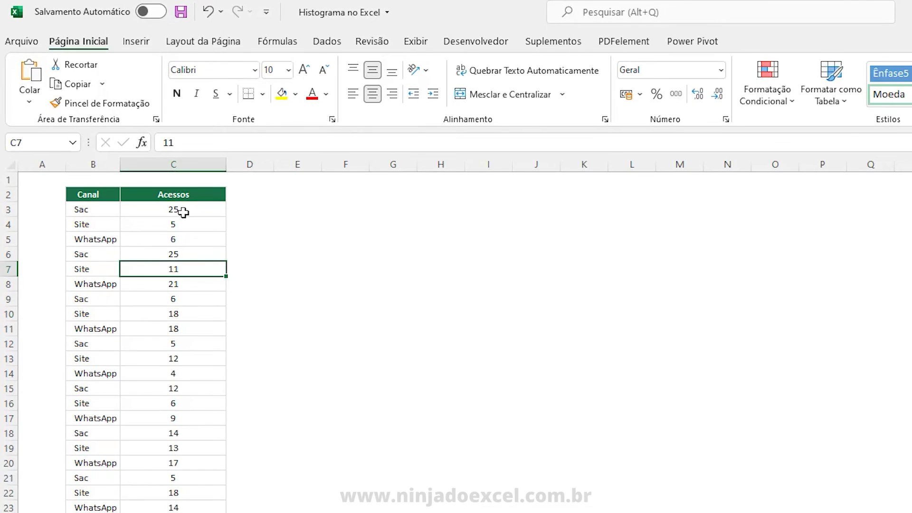
click(160, 211)
click(108, 208)
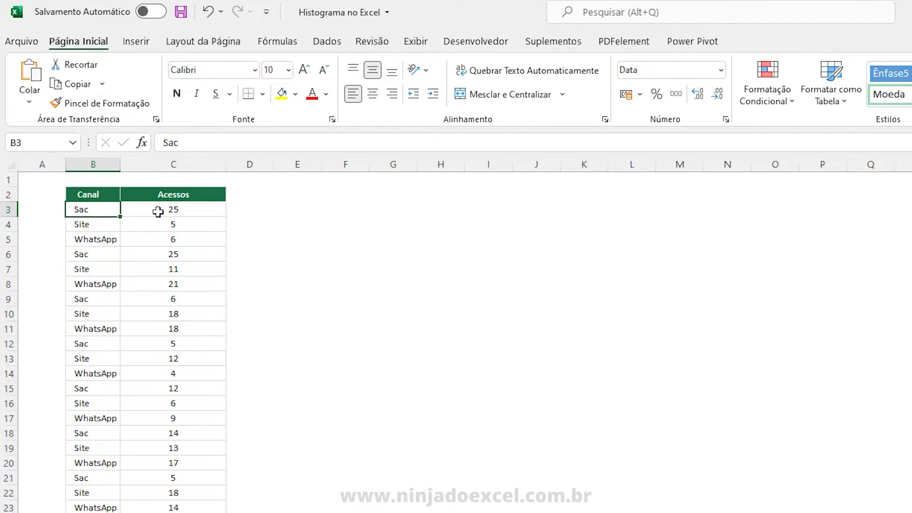
click(158, 212)
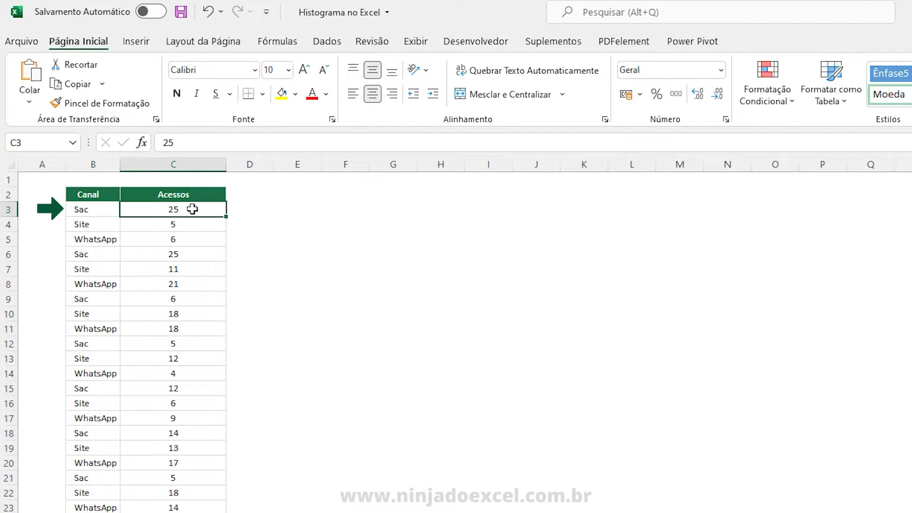
click(151, 225)
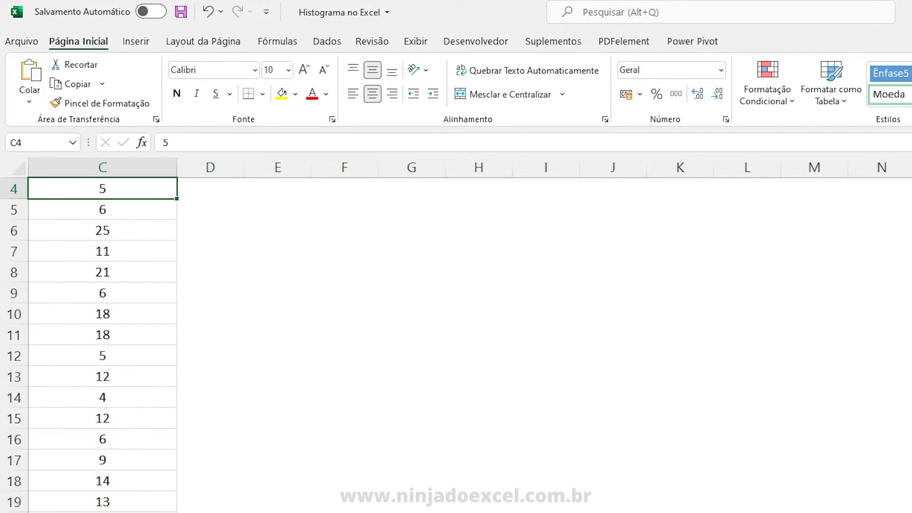
- Insert a histogram based on the whole Canal and Acessos table, from its header row to its last entry
click(102, 183)
key(Left)
key(Left)
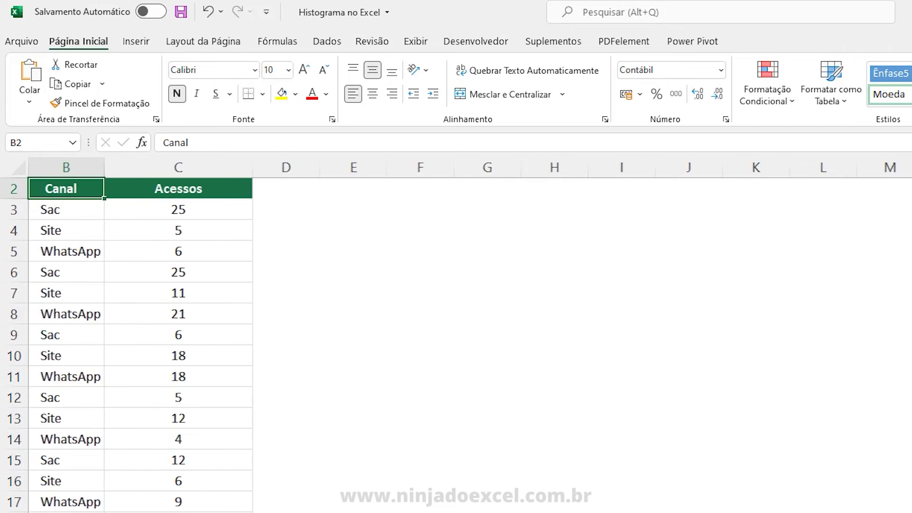
key(Right)
key(Up)
key(Down)
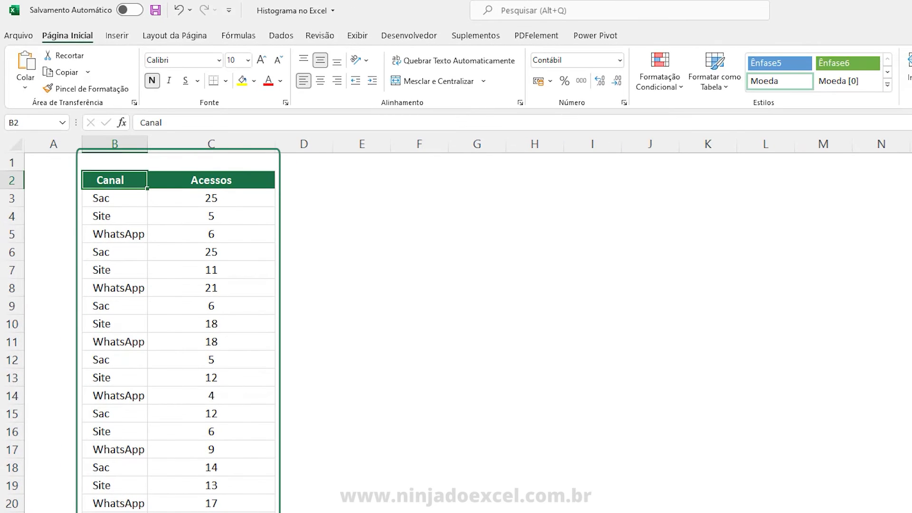
key(ctrl+shift+Right)
key(ctrl+shift+Down)
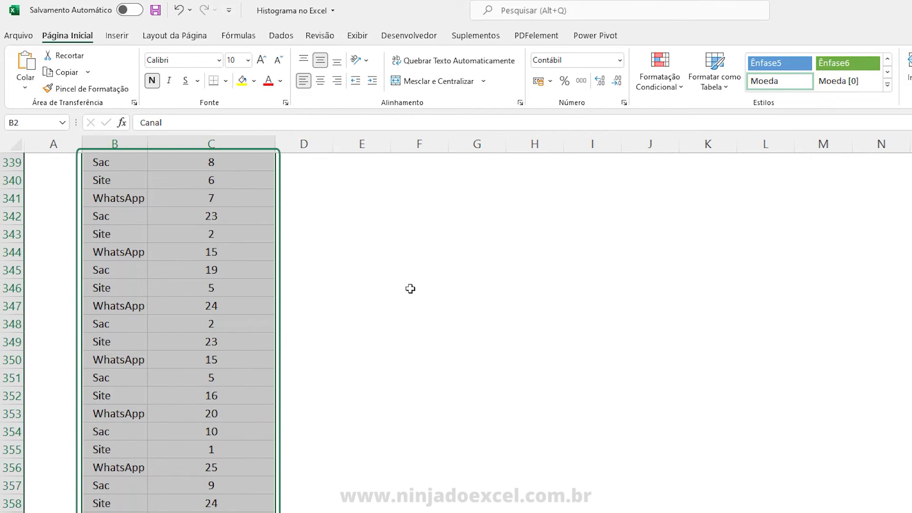
click(117, 36)
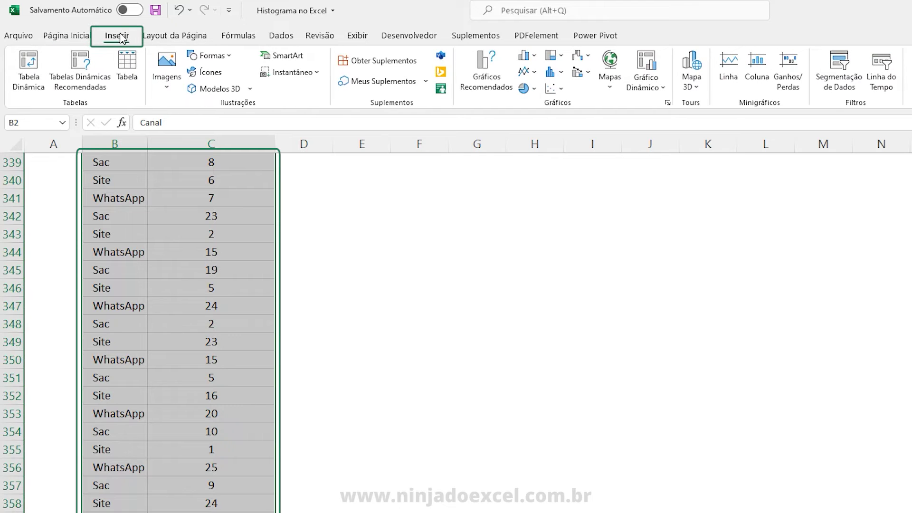
click(554, 71)
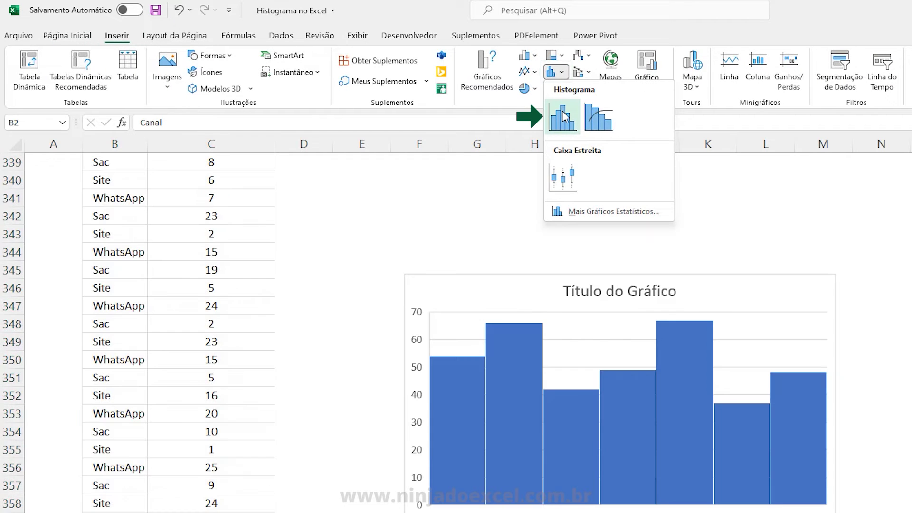
click(563, 115)
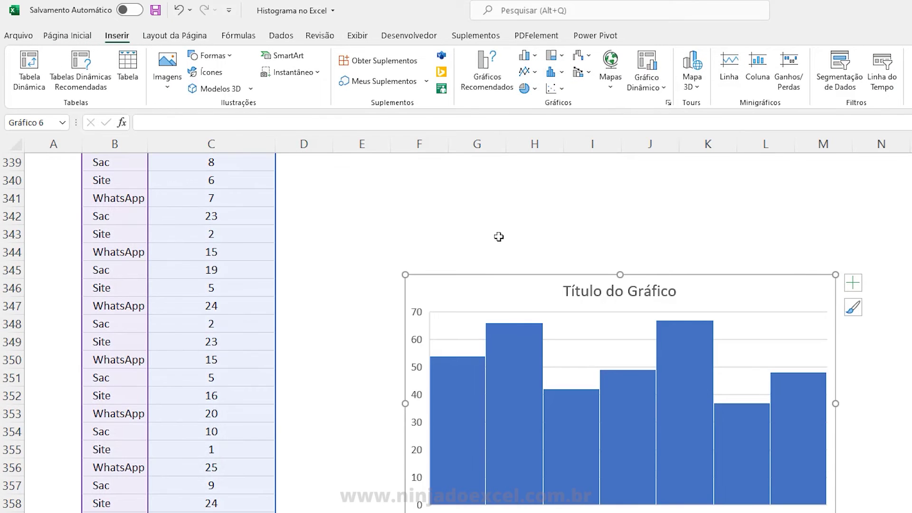
- Move the histogram up beside the first rows of the table, starting at column E, and enlarge it to about column N
key(Delete)
click(494, 275)
key(ctrl+Up)
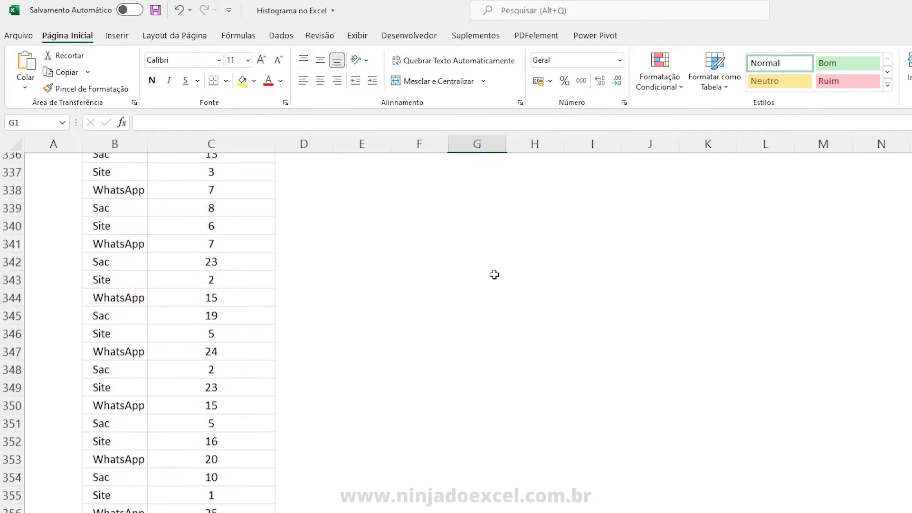
key(Left)
key(Left)
key(ctrl+v)
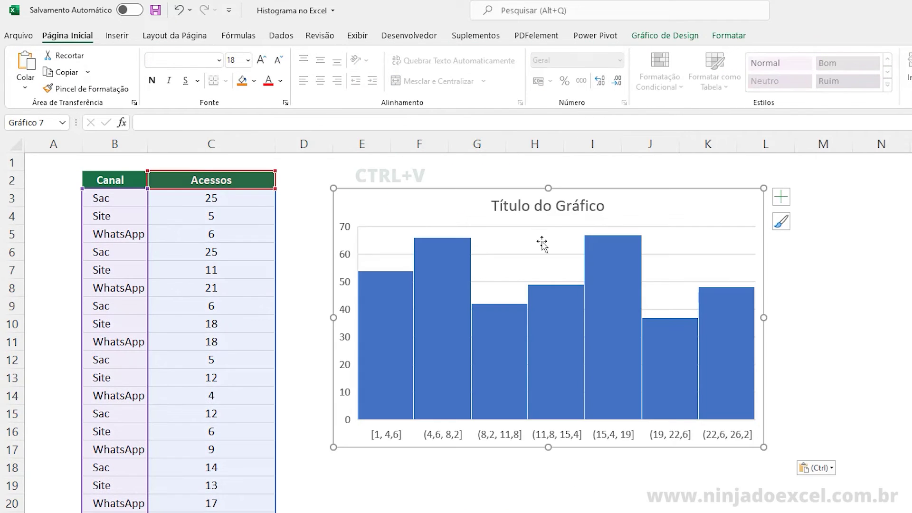
drag(762, 448, 877, 457)
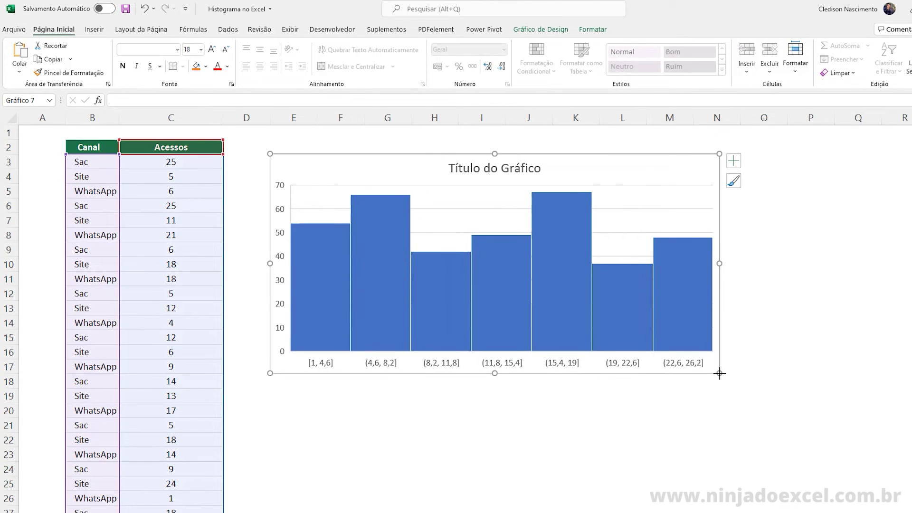
- Group the histogram's horizontal axis bins by category (Por Categoria)
right_click(456, 367)
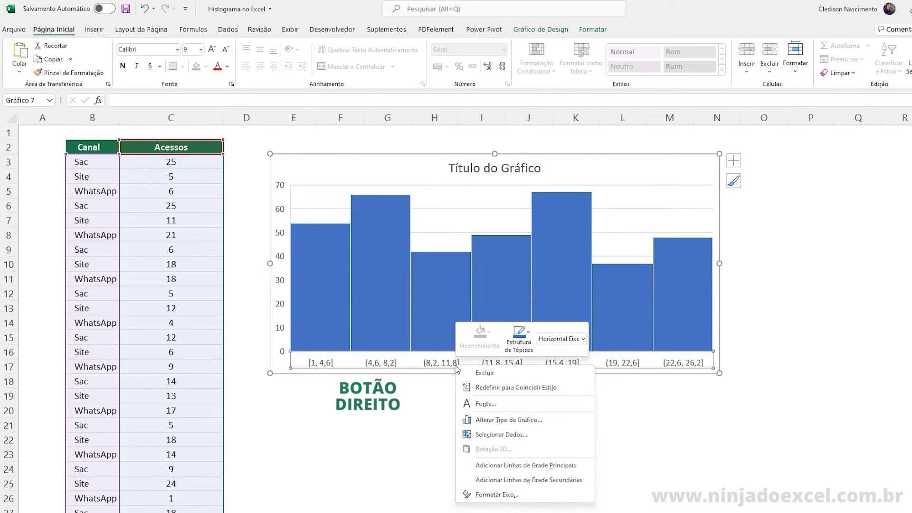
click(491, 495)
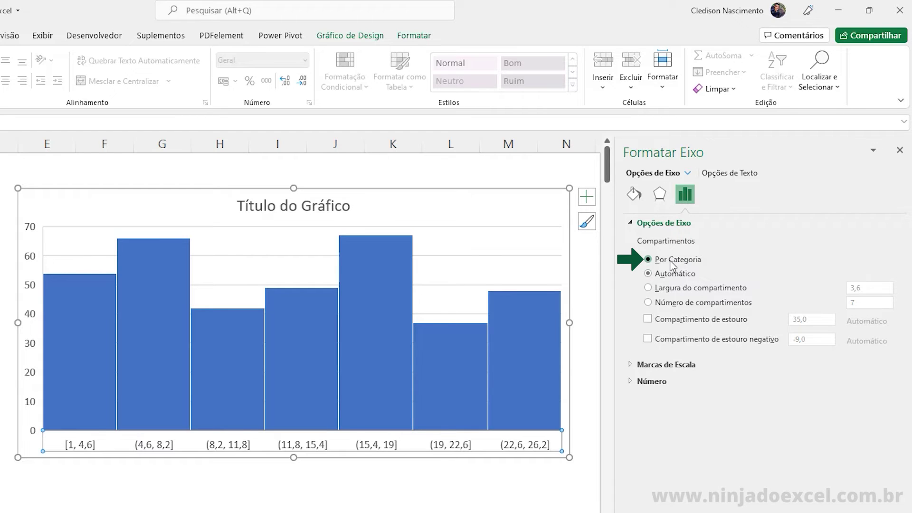
click(672, 262)
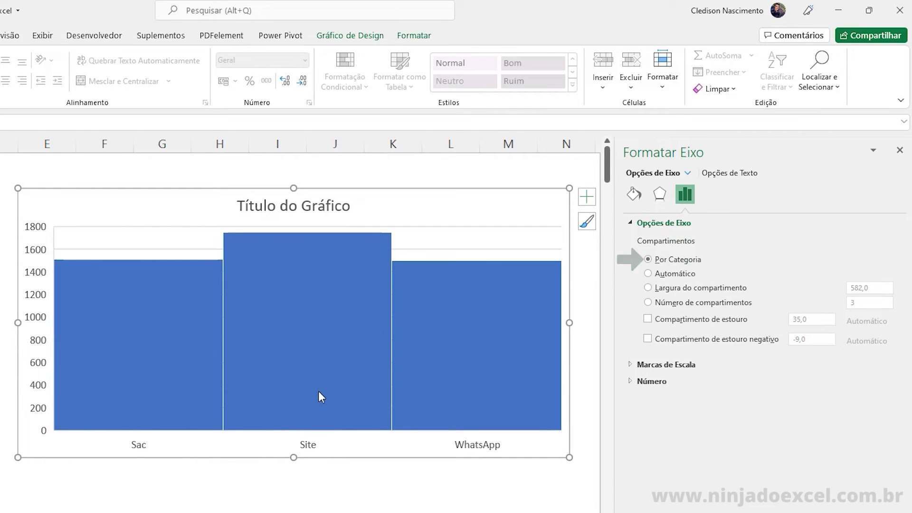
click(136, 443)
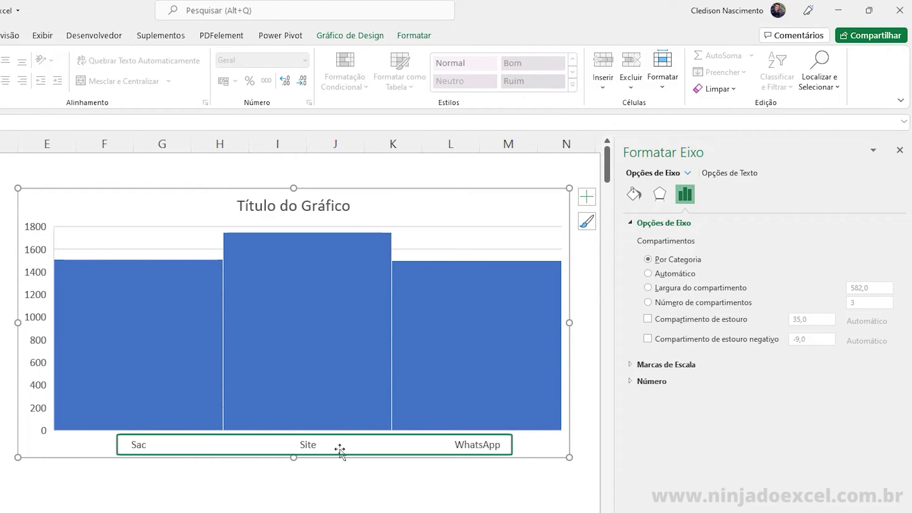
- Add data labels to the histogram at the Extremidade Interna position and close the axis formatting
click(586, 196)
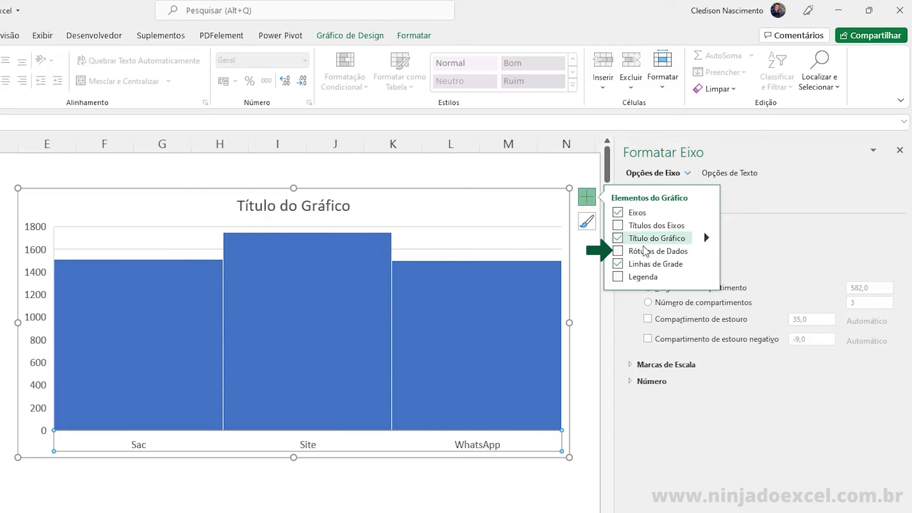
click(619, 252)
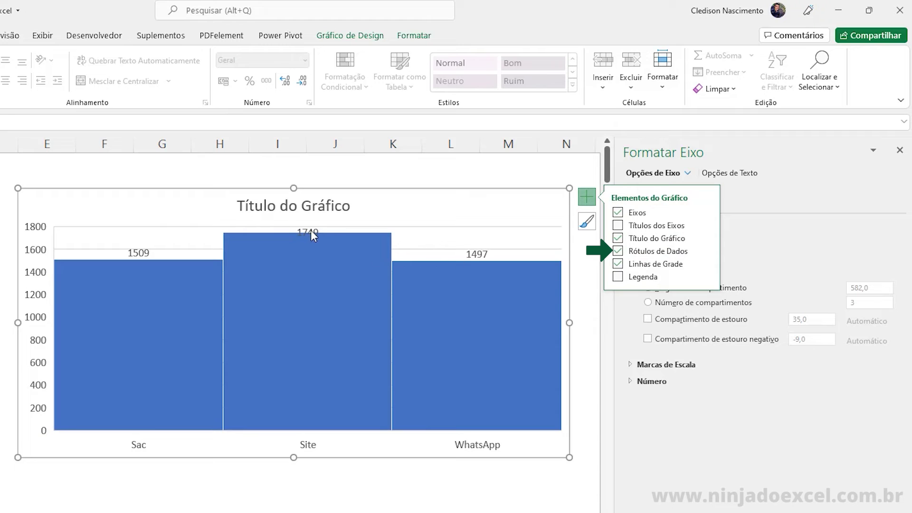
click(707, 250)
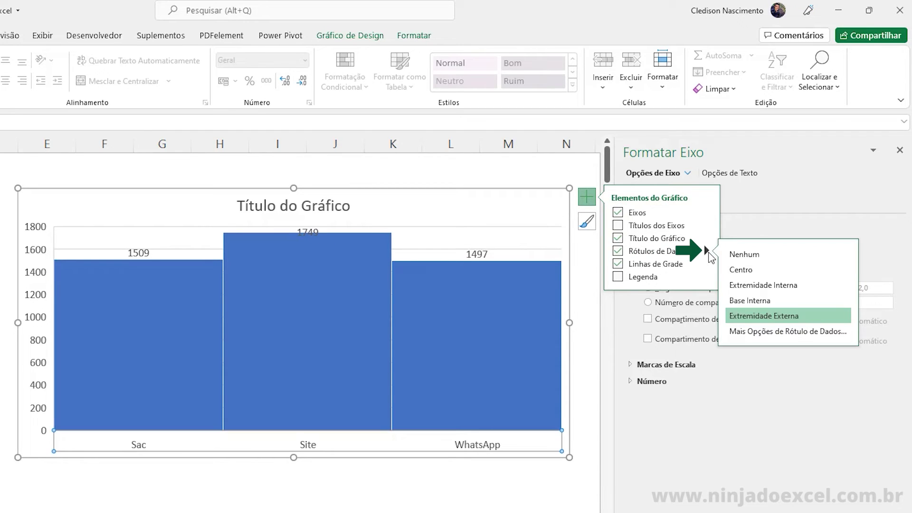
click(743, 287)
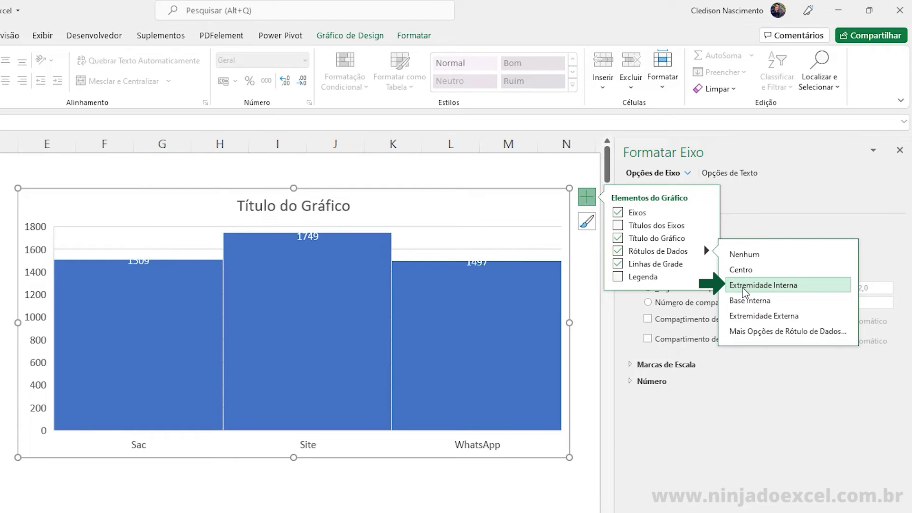
click(899, 151)
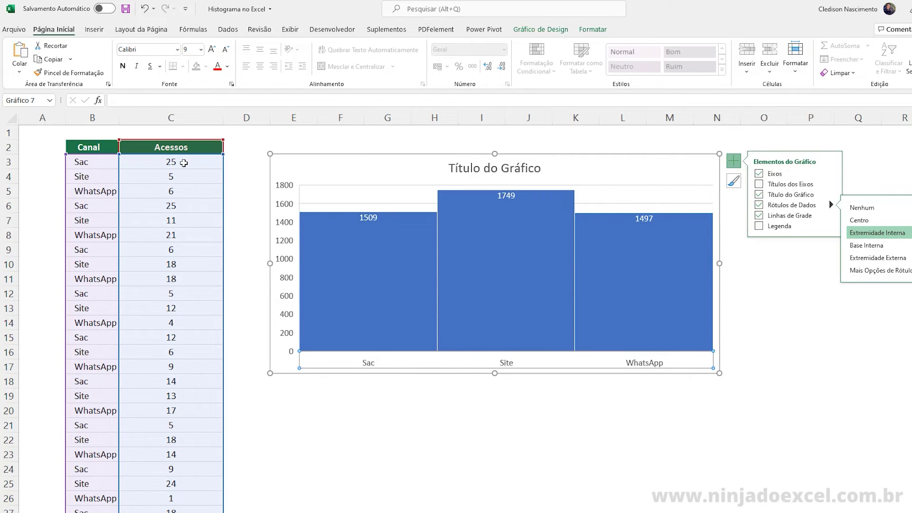
- Set the number format of the empty Acessos cells R3:R5 in the summary table to Geral
click(183, 163)
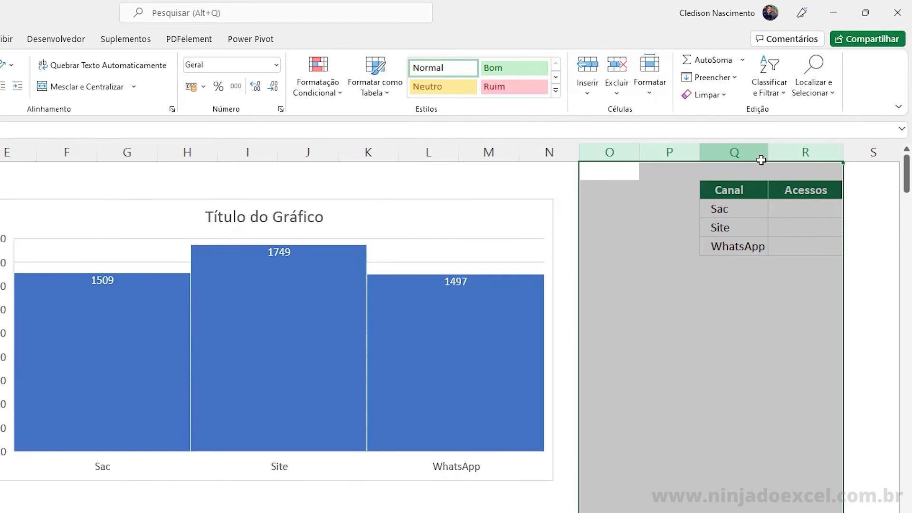
click(783, 207)
click(784, 240)
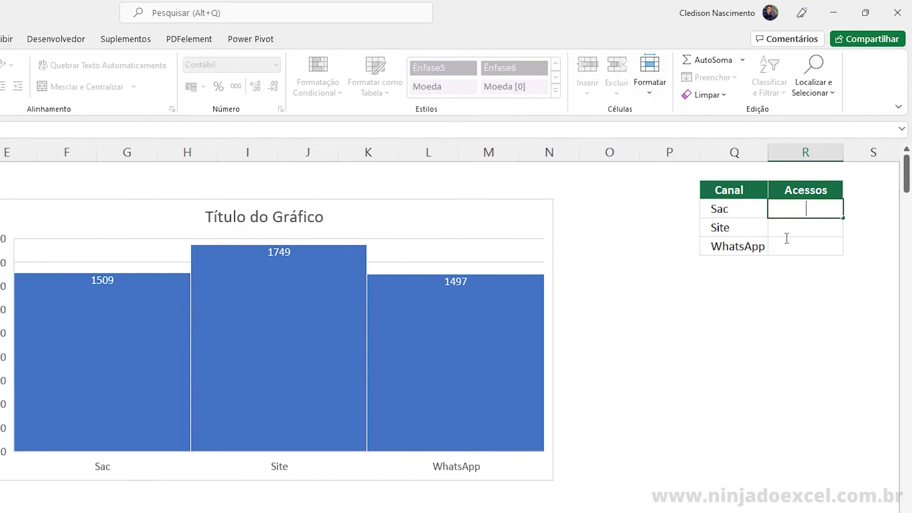
drag(784, 243, 779, 204)
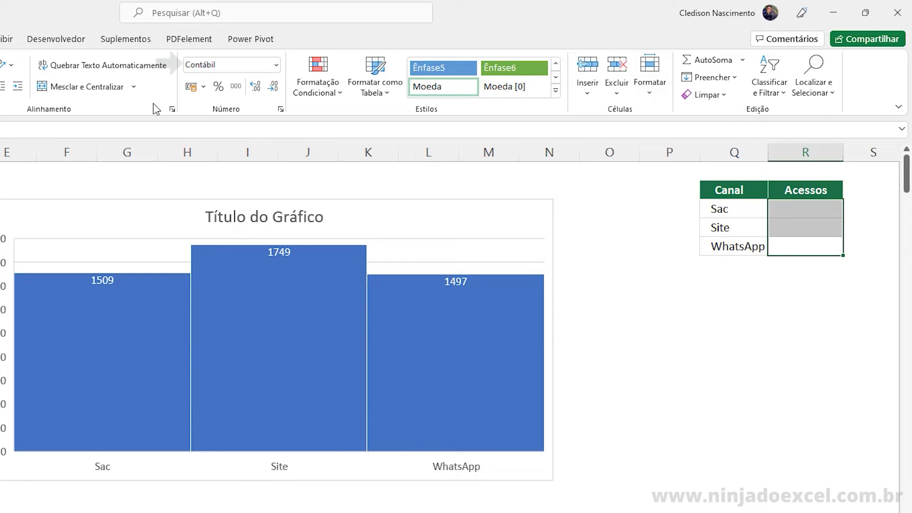
click(227, 63)
text(Geral)
key(Return)
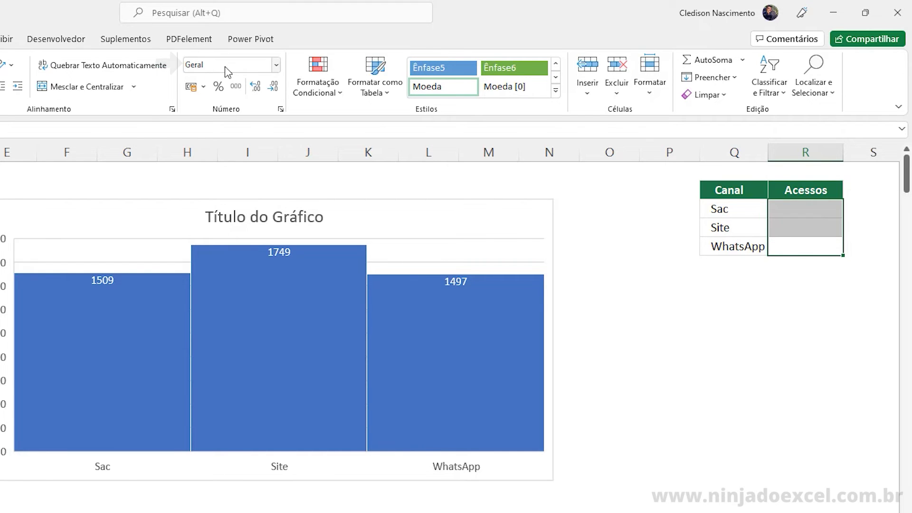
- Total Acessos per channel in R3 with SOMASE, using $B$3:$B$365, criterion Q3 and column C rows 3 to 365, and fill down to R5
click(806, 210)
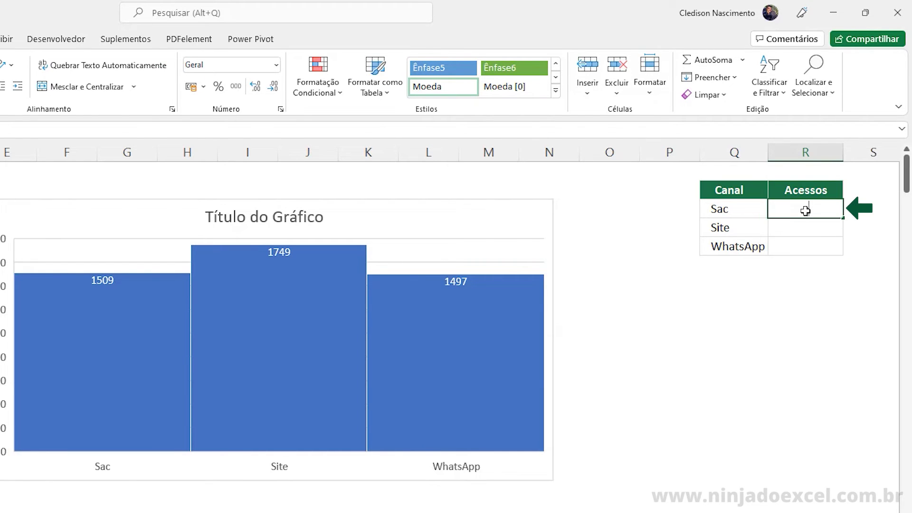
text(=somase)
key(Tab)
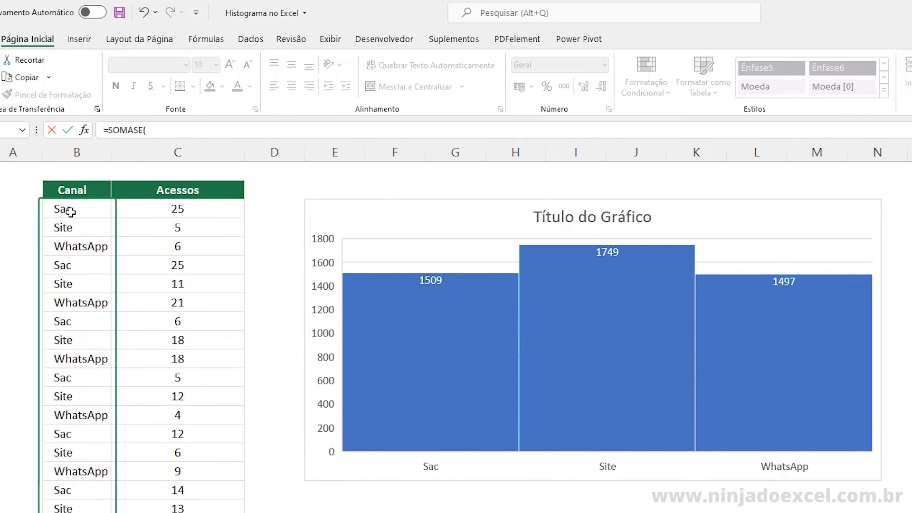
click(70, 211)
key(ctrl+shift+Down)
text(;)
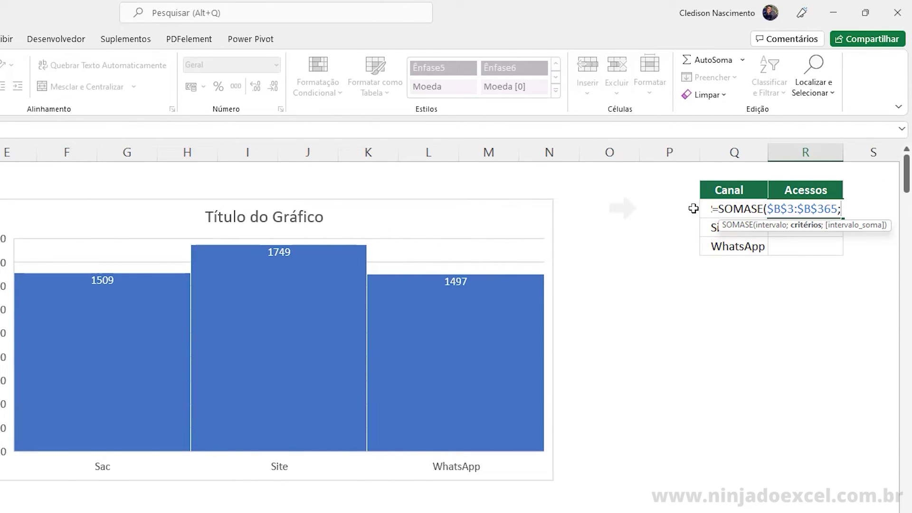
click(693, 209)
key(Right)
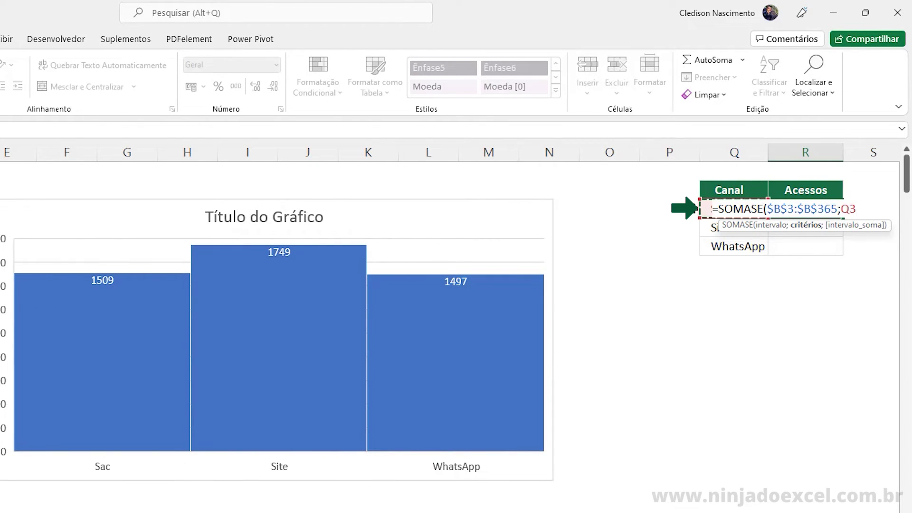
text(;)
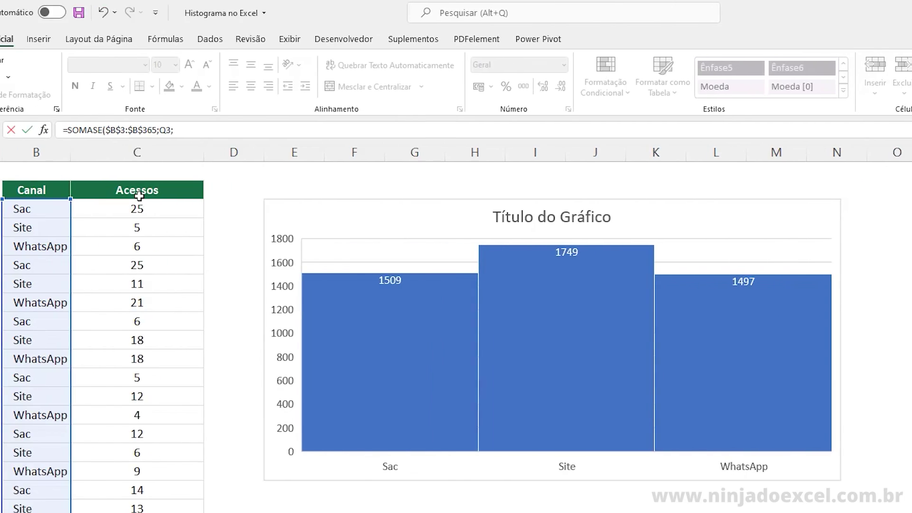
click(166, 204)
key(ctrl+shift+Down)
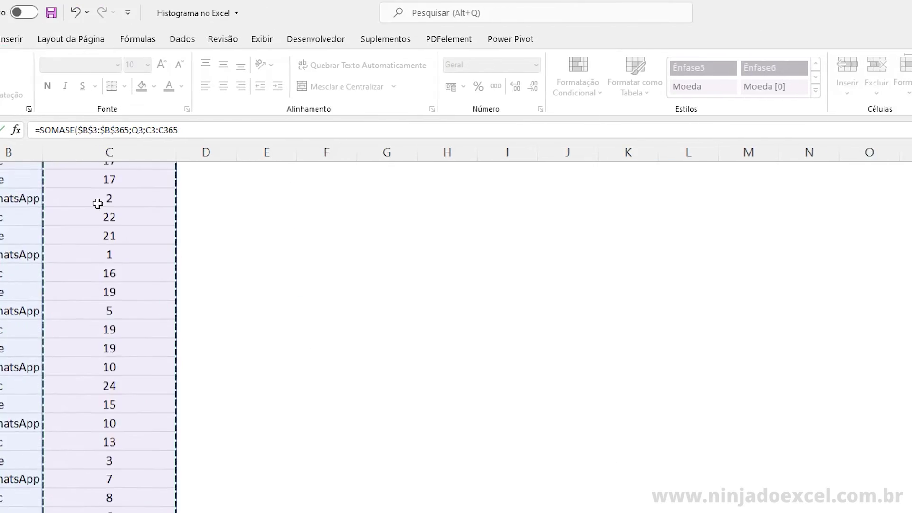
key(Return)
key(Up)
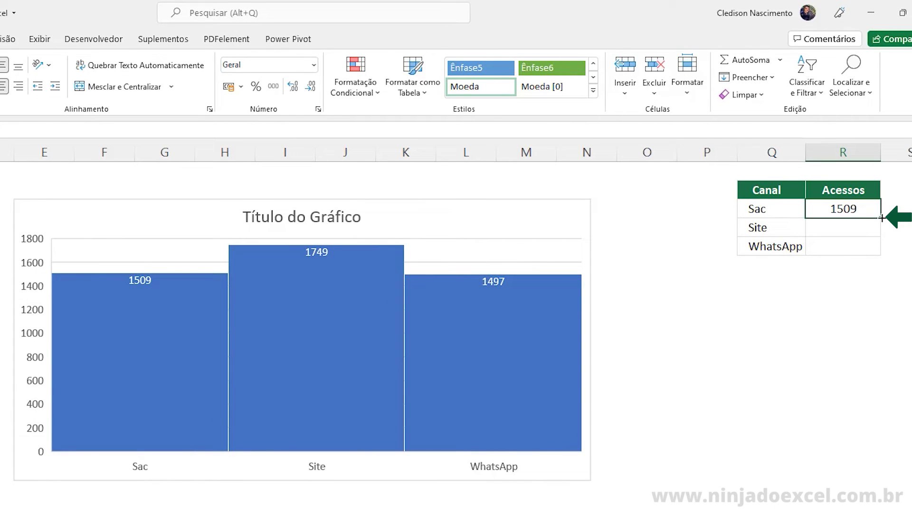
drag(880, 218, 880, 256)
click(833, 299)
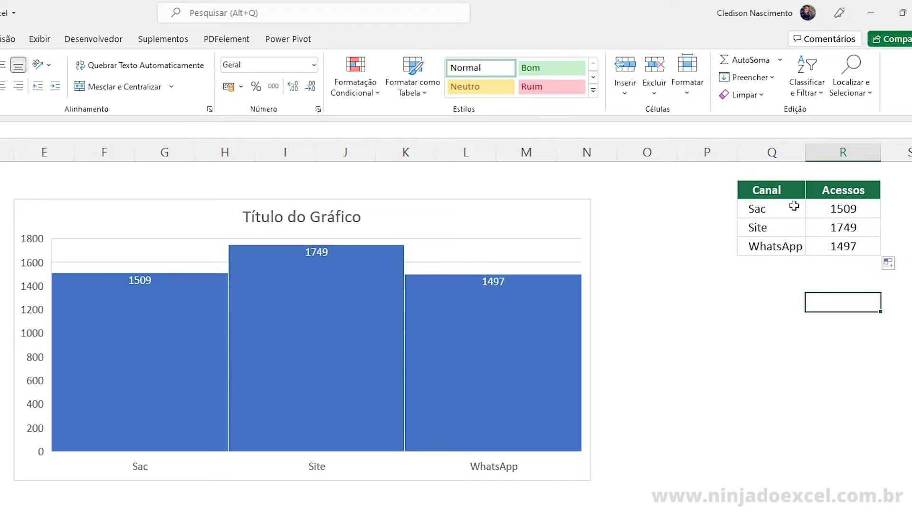
- Insert a column chart from the summary table Q2:R5 and turn on its data labels
drag(783, 195, 820, 246)
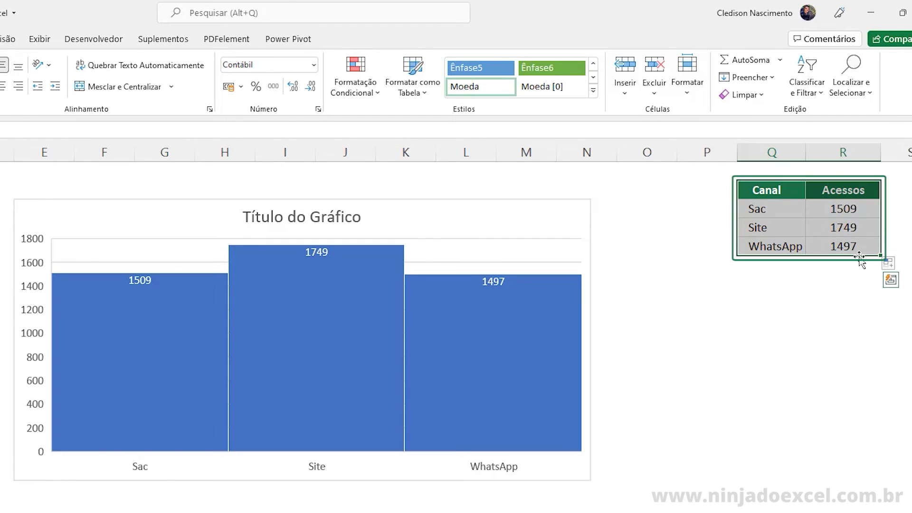
click(891, 281)
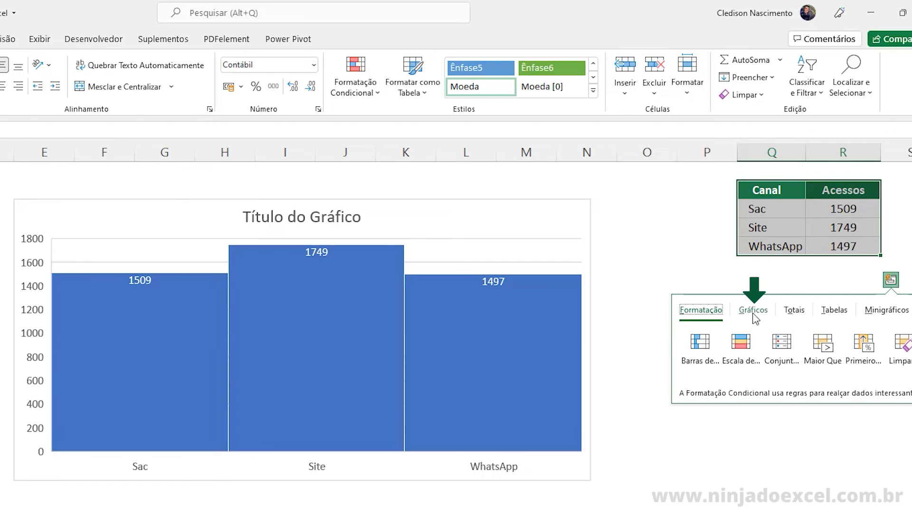
click(753, 315)
click(737, 346)
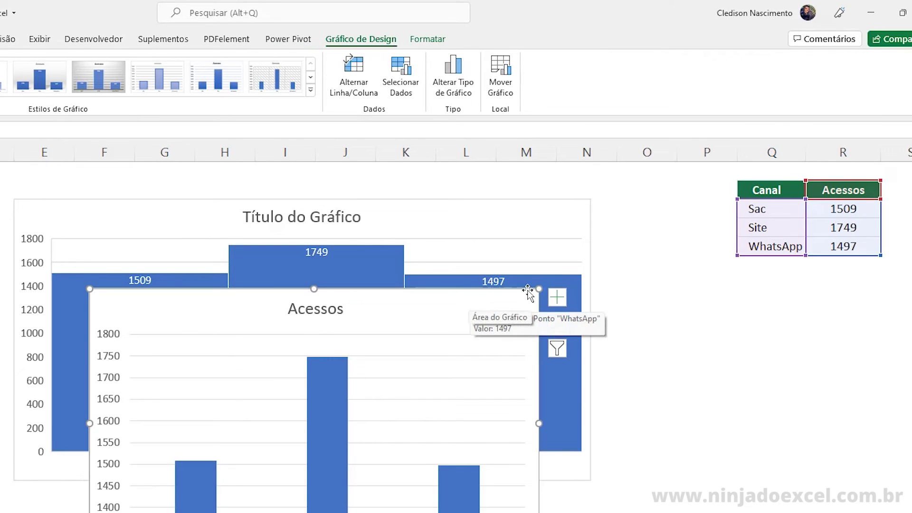
click(557, 297)
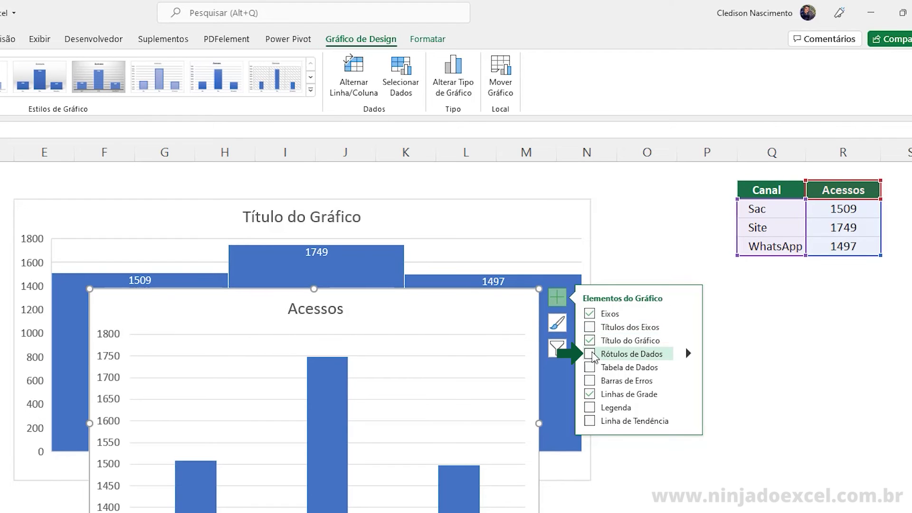
click(590, 354)
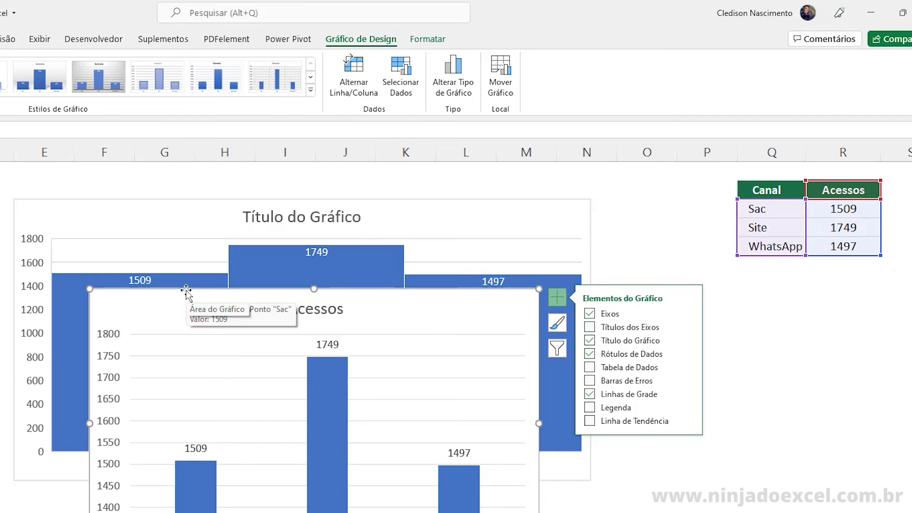
- Move the Acessos column chart to the lower right, partly clear of the histogram, and open the Planilha3 sheet
drag(186, 291, 519, 307)
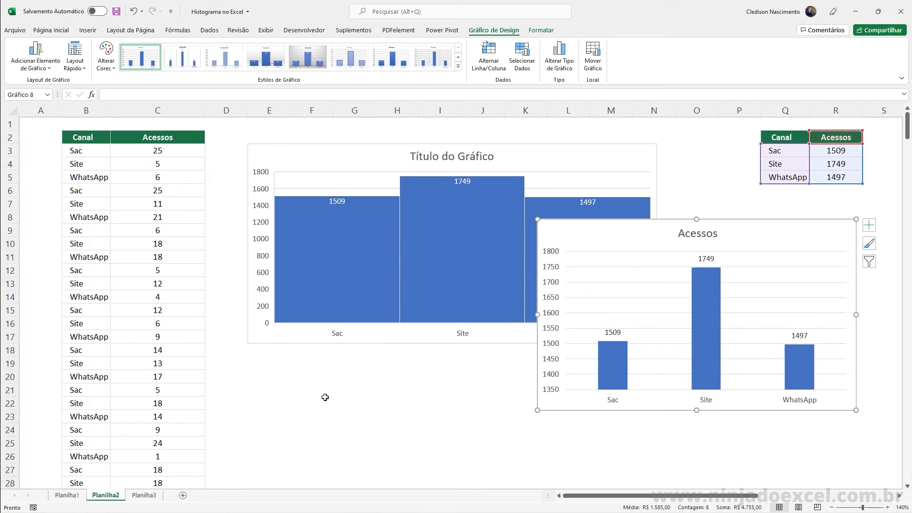
click(324, 396)
click(144, 495)
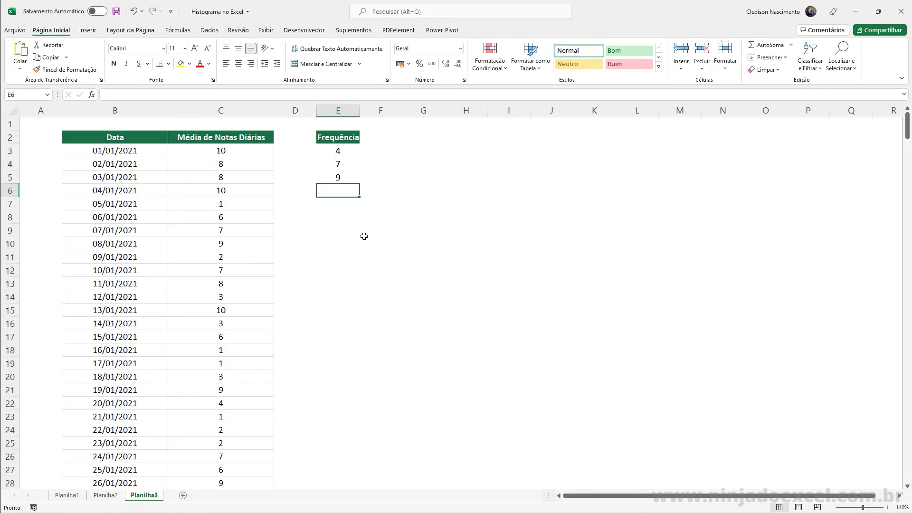
- Widen column E so that the Frequência heading fits inside its cell
click(397, 208)
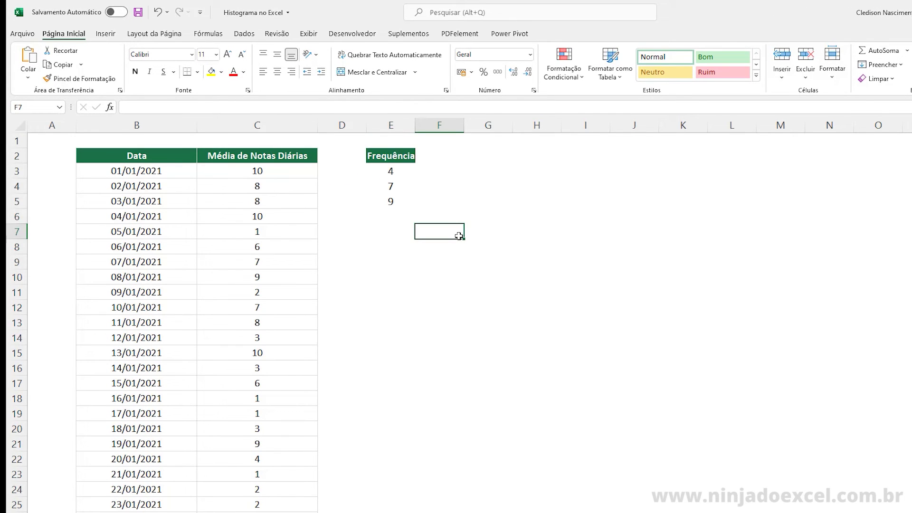
drag(459, 236, 228, 139)
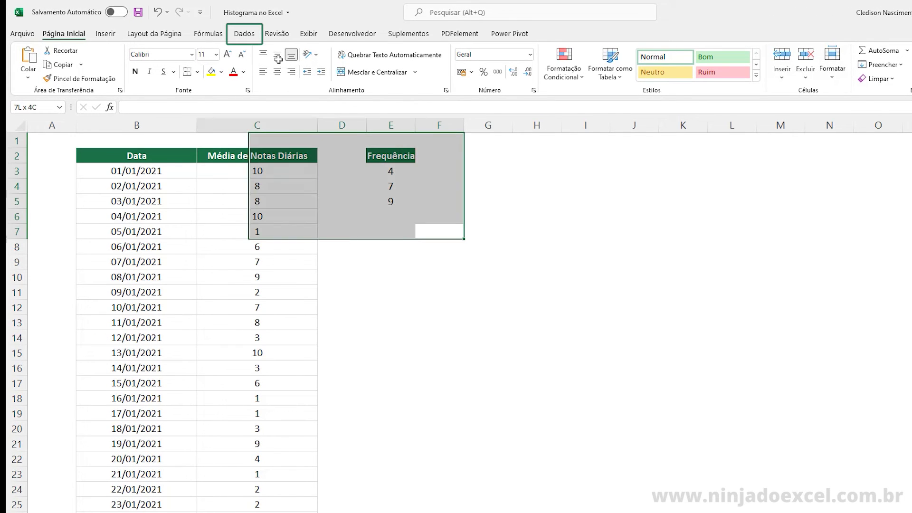
click(244, 34)
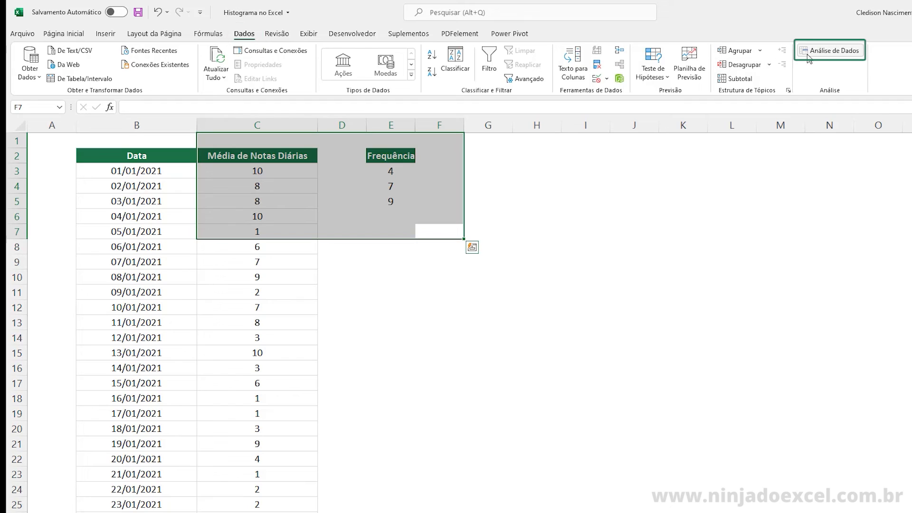
click(586, 200)
drag(413, 126, 431, 126)
click(418, 157)
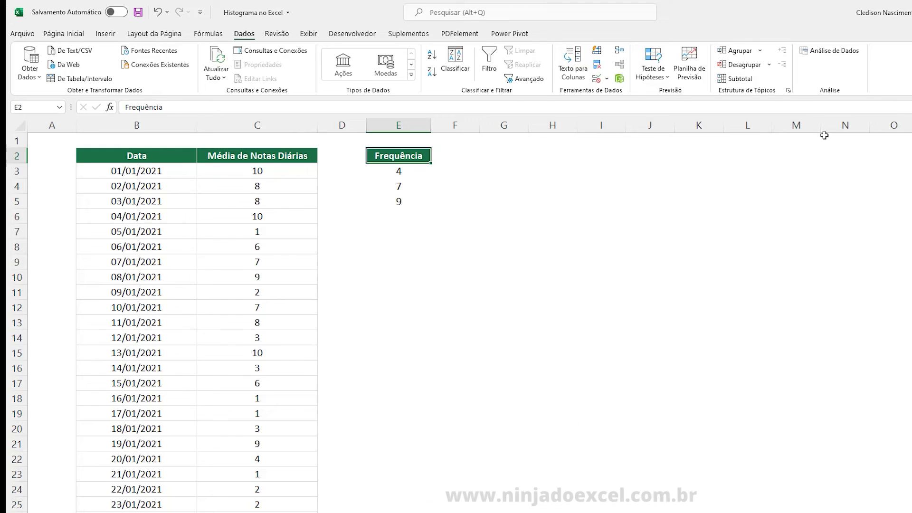
- Start the Histograma tool of Análise de Dados and set its input range to the daily averages in $C$3:$C$367
click(816, 55)
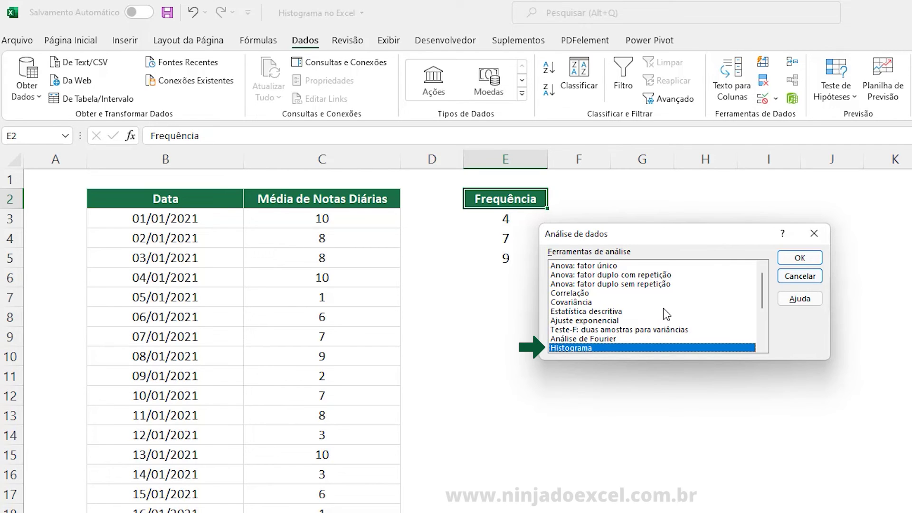
drag(667, 234, 723, 241)
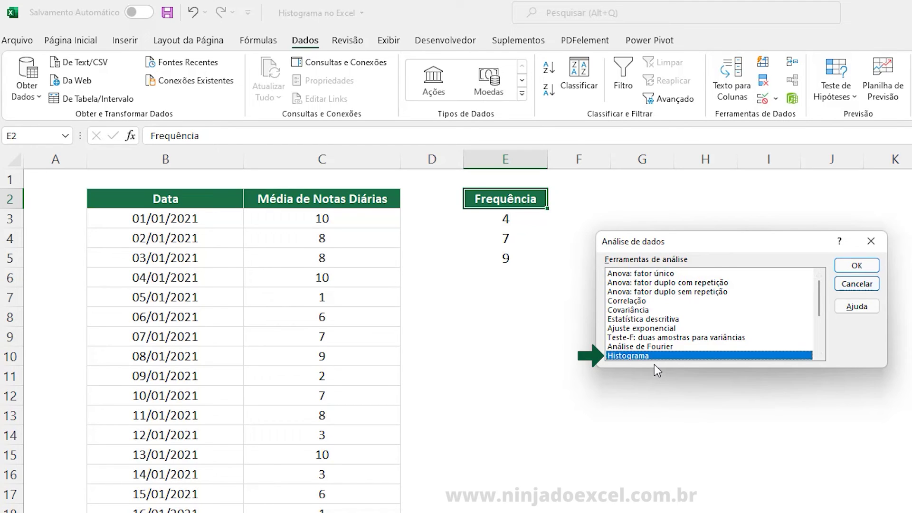
click(852, 268)
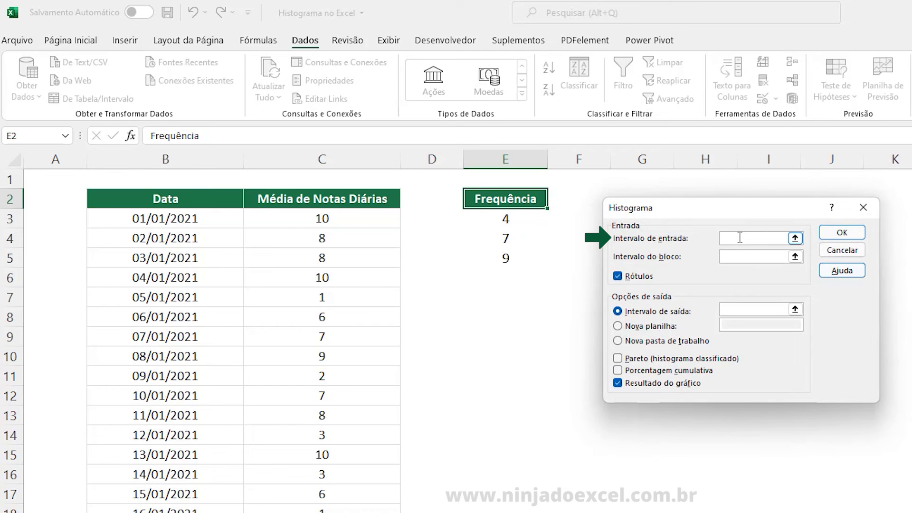
click(337, 222)
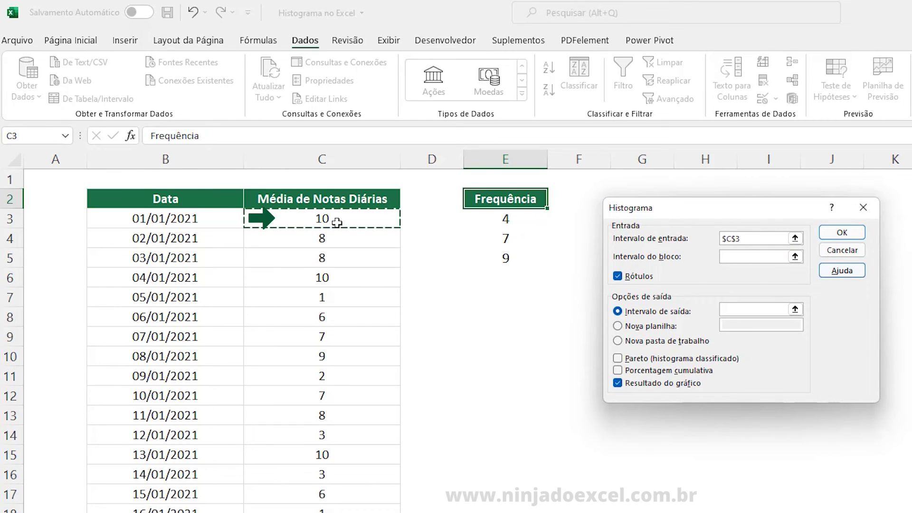
key(ctrl+shift+Down)
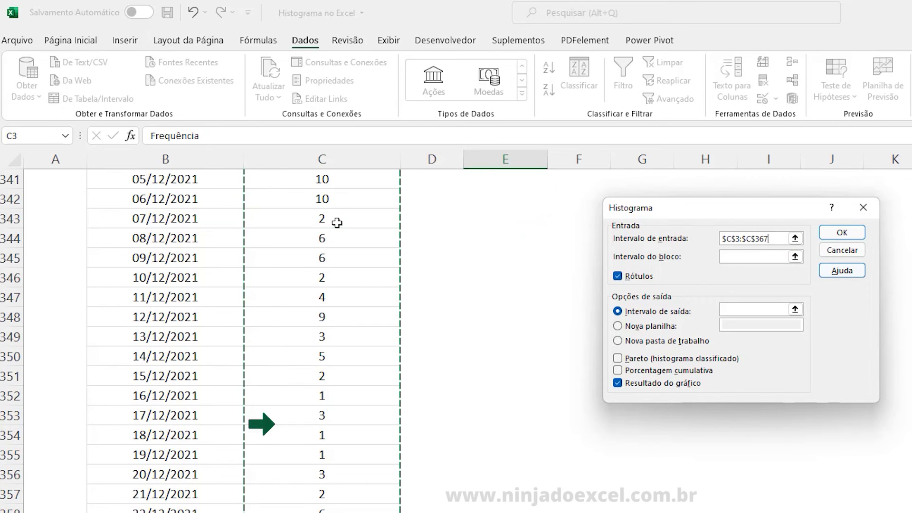
- Set the Histograma bin range (Intervalo do bloco) to $E$2:$E$5, including the Frequência heading
click(774, 256)
scroll(243, 341, up, 20)
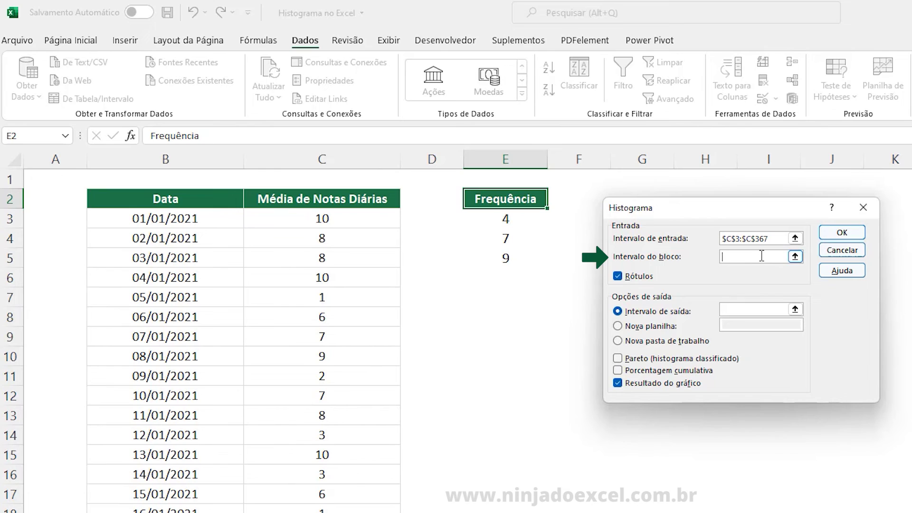
drag(522, 201, 521, 257)
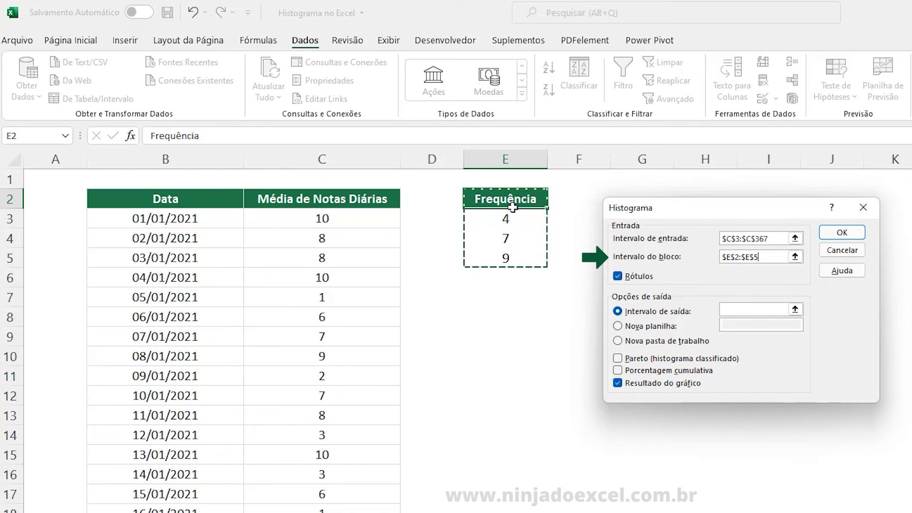
drag(512, 220, 513, 248)
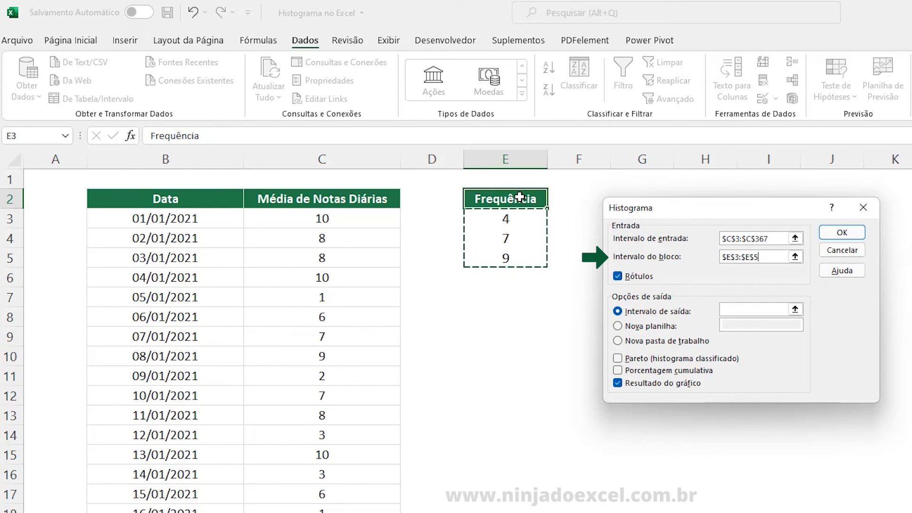
drag(521, 198, 515, 250)
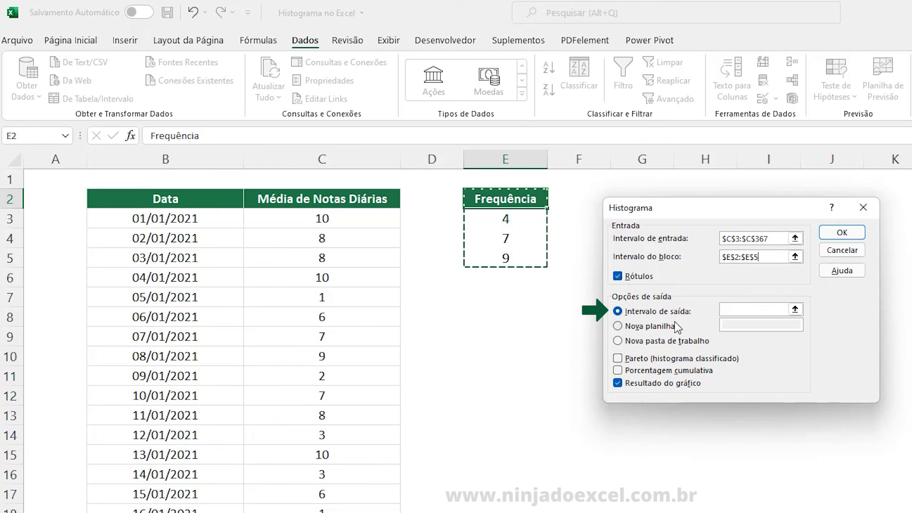
- Set the output range to $G$2 and generate the frequency table with Rótulos and Resultado do gráfico enabled
click(658, 326)
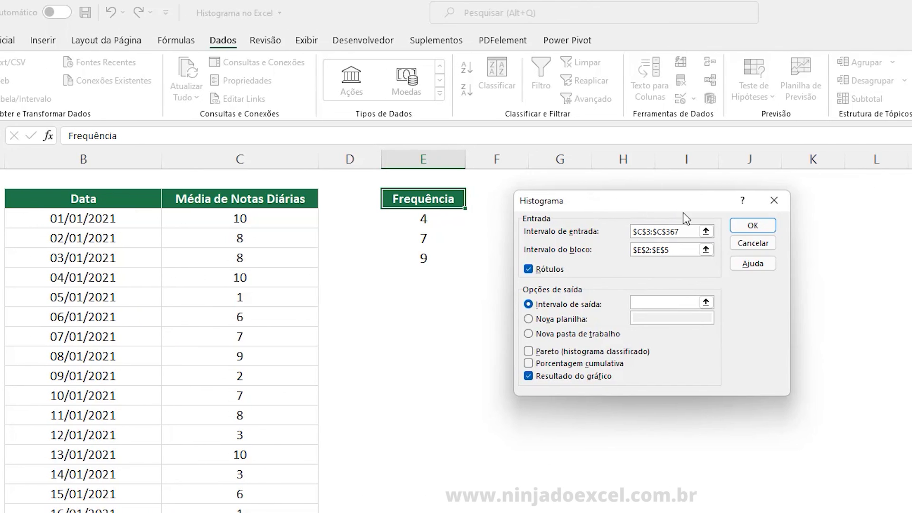
drag(641, 199, 739, 251)
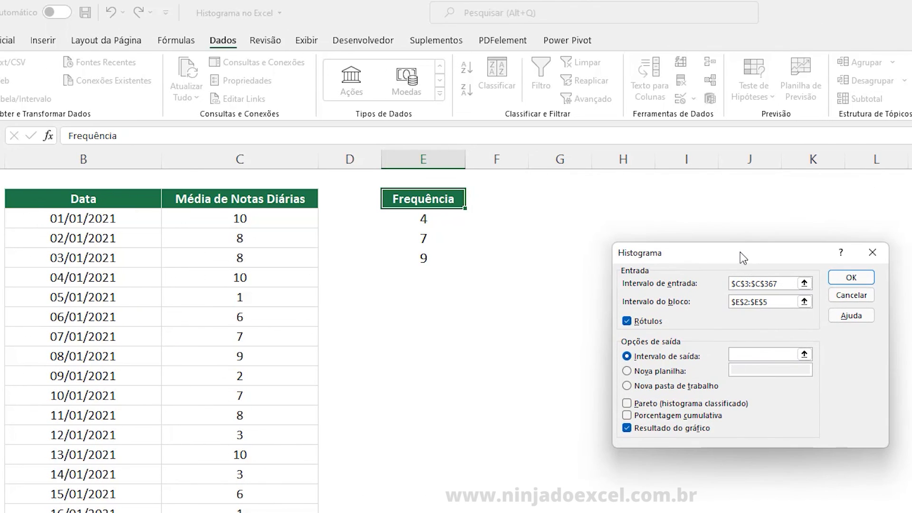
click(558, 199)
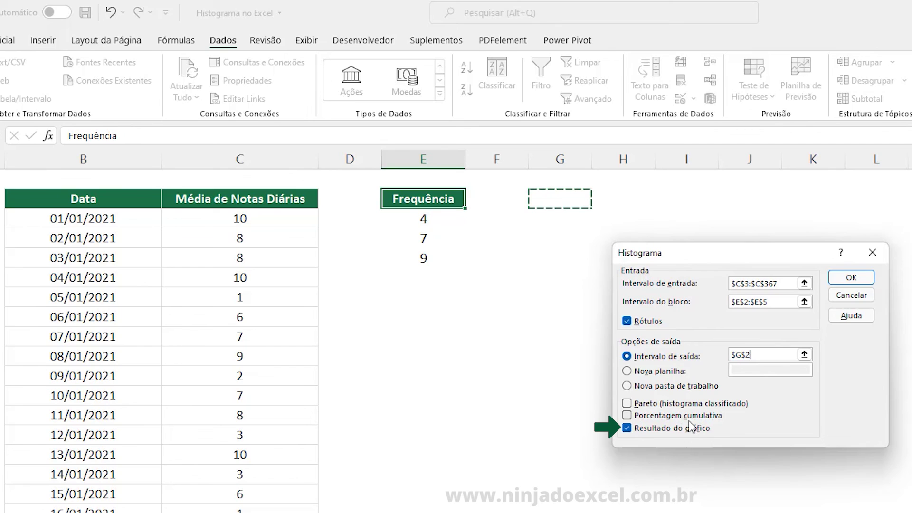
click(854, 279)
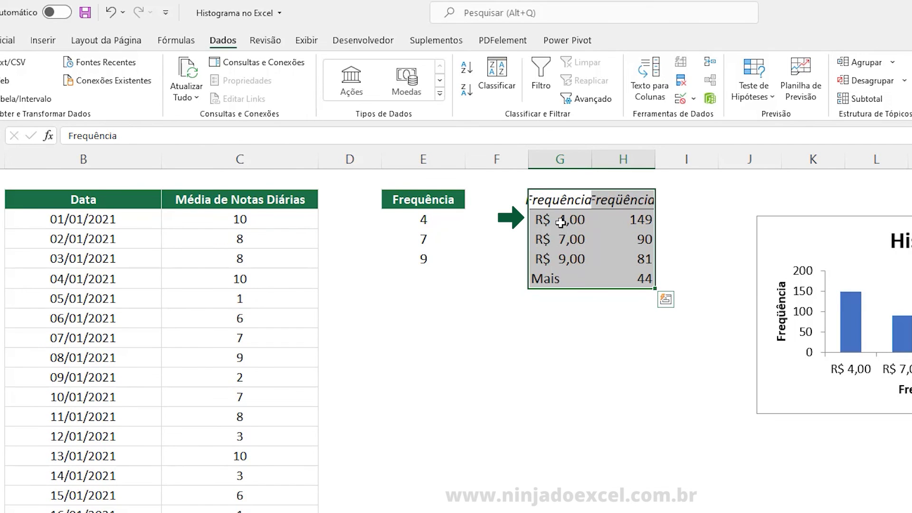
- Change the number format of the bin cells G3:G6 in the frequency table to Geral
drag(561, 221, 546, 279)
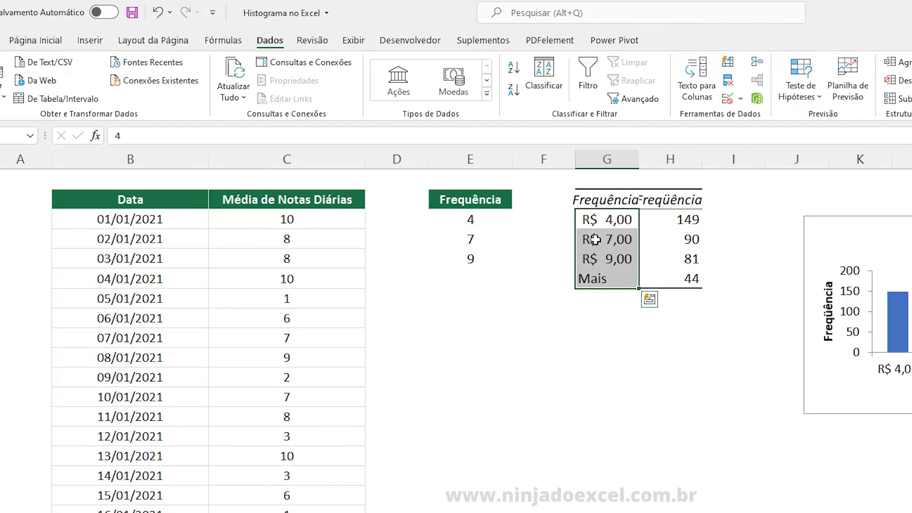
click(36, 40)
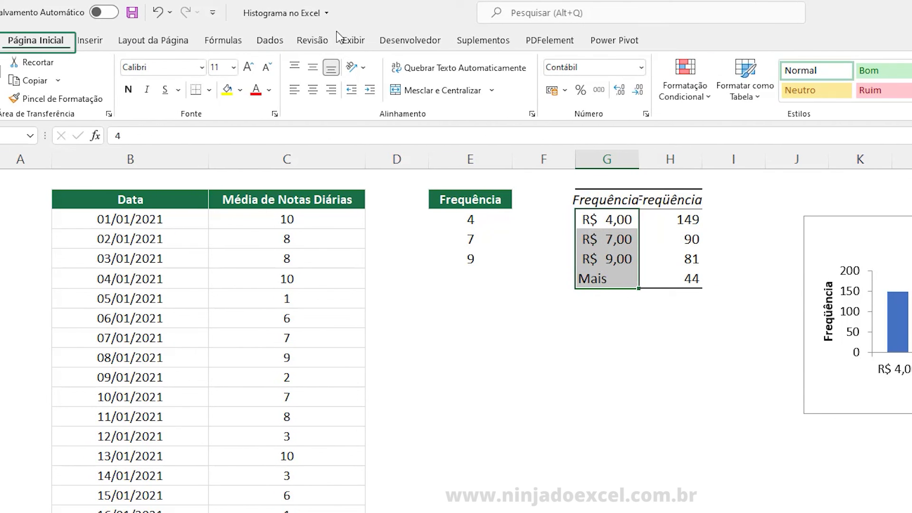
click(605, 67)
text(Geral)
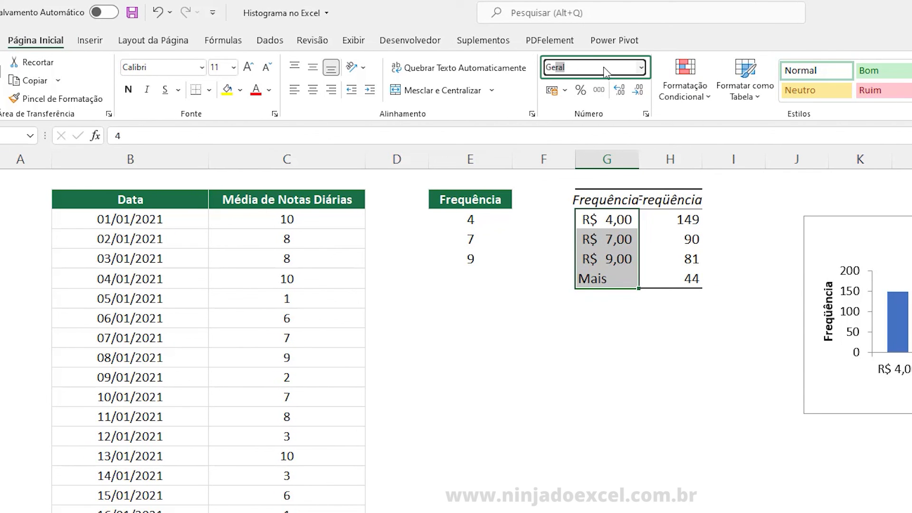
key(Return)
- Widen the histogram chart toward the frequency table so that it starts at column I
click(808, 387)
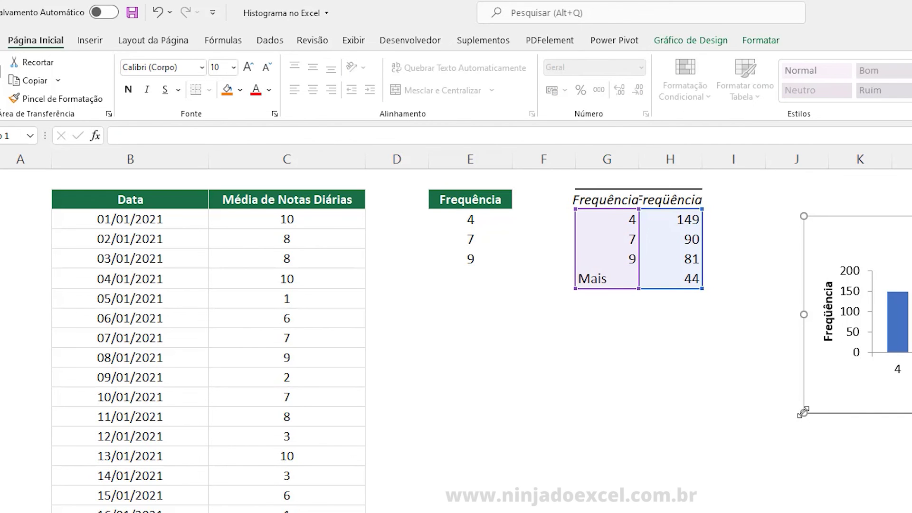
drag(802, 412, 722, 417)
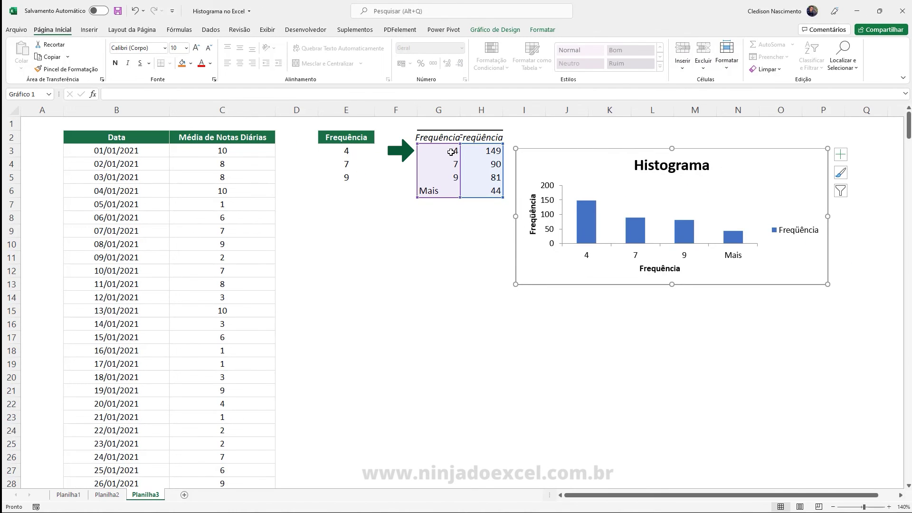
- Replace the label Mais in cell G6 of the frequency table with 10
drag(450, 151, 464, 167)
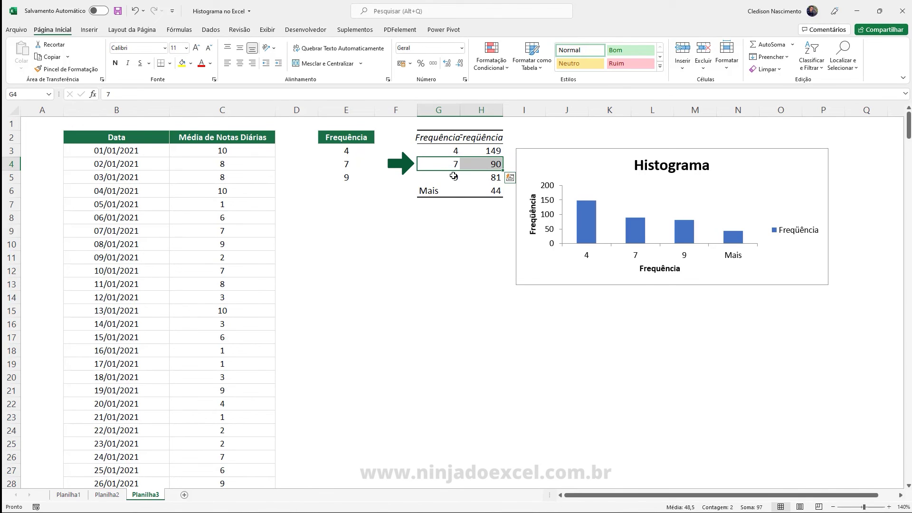
drag(448, 178, 469, 189)
click(447, 190)
click(442, 189)
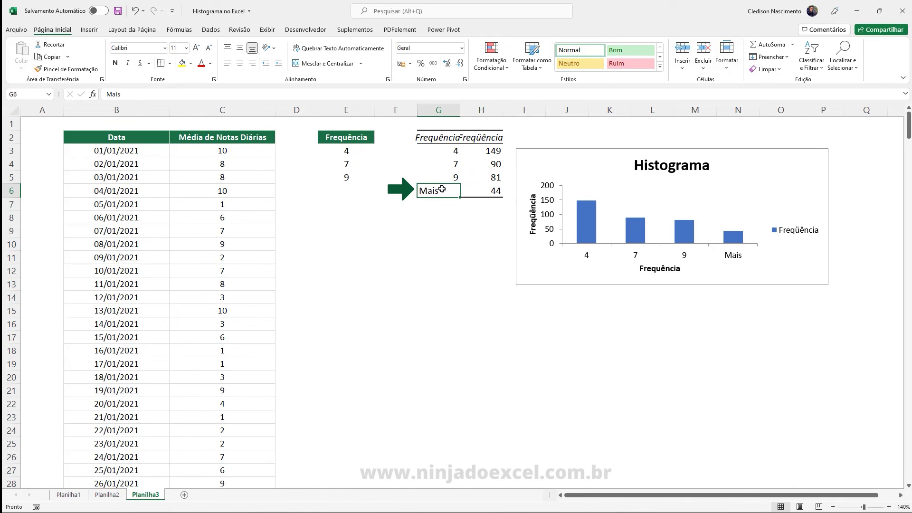
text(10)
key(Return)
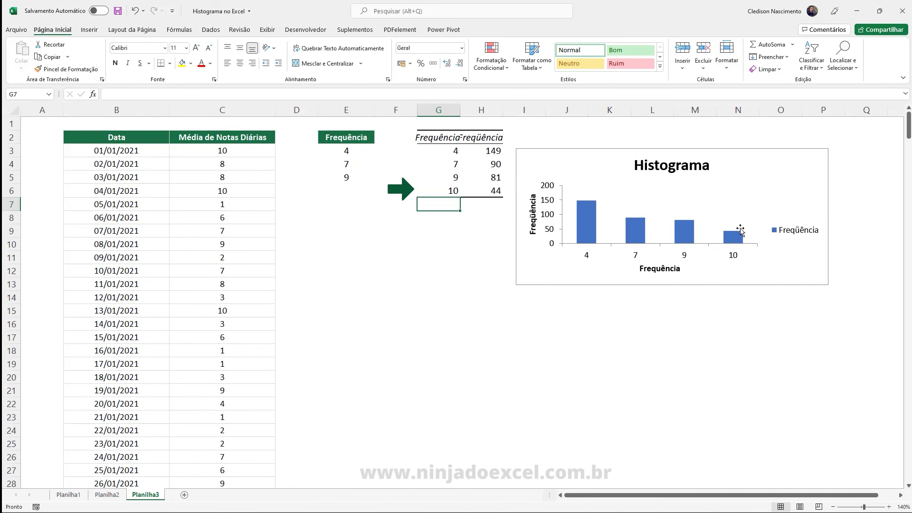
- Turn on data labels for the histogram chart on Planilha3 and deselect the chart
click(816, 151)
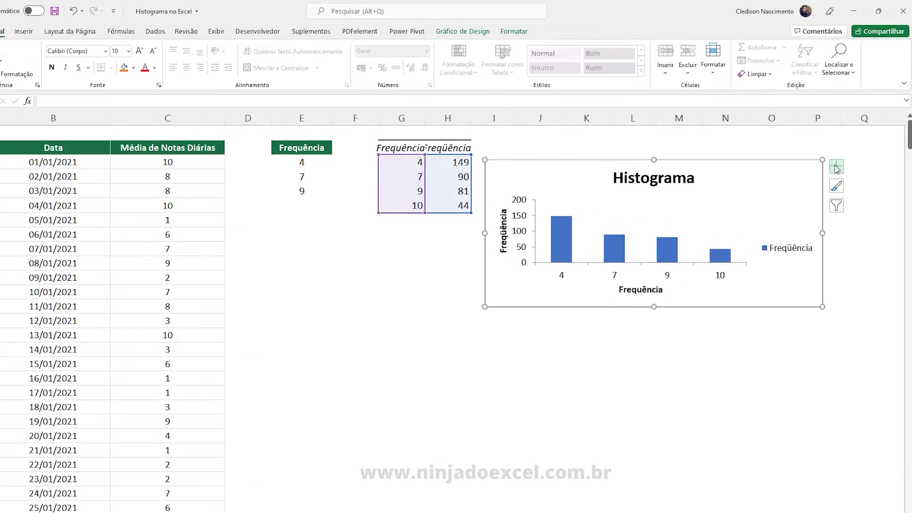
click(821, 209)
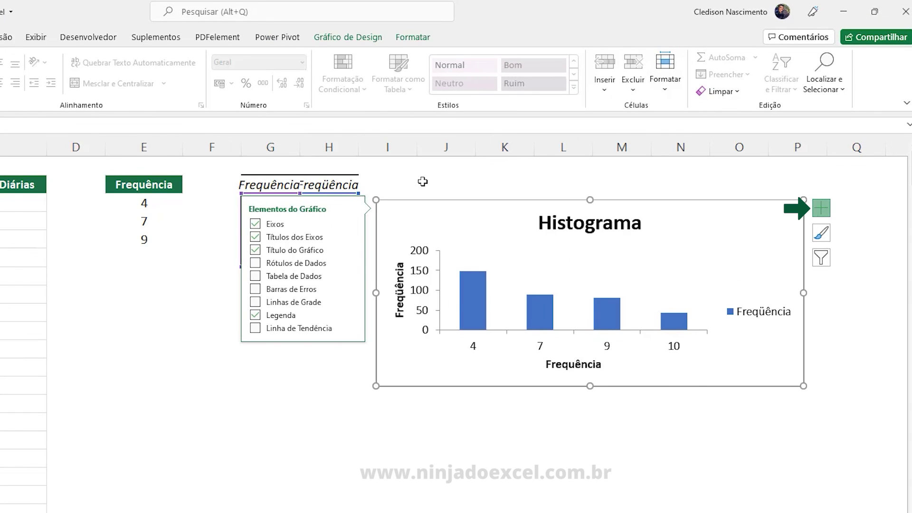
click(255, 262)
click(266, 421)
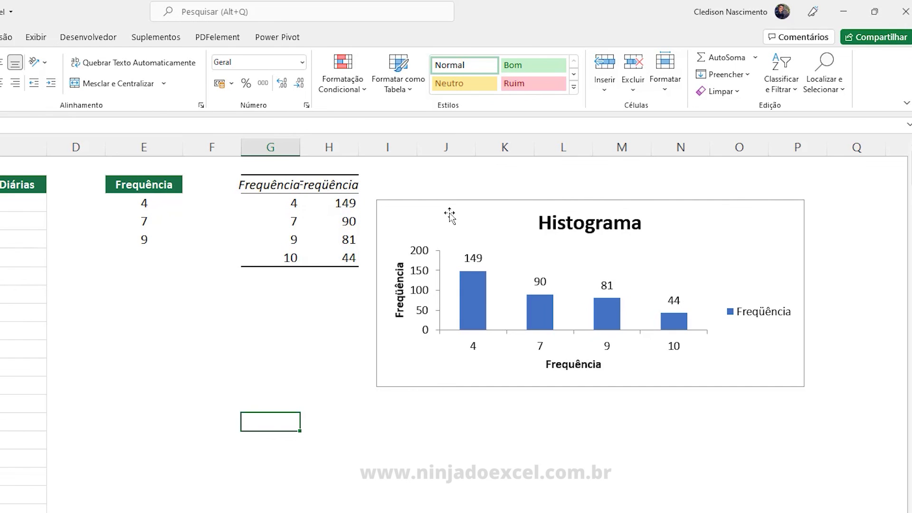
click(1, 203)
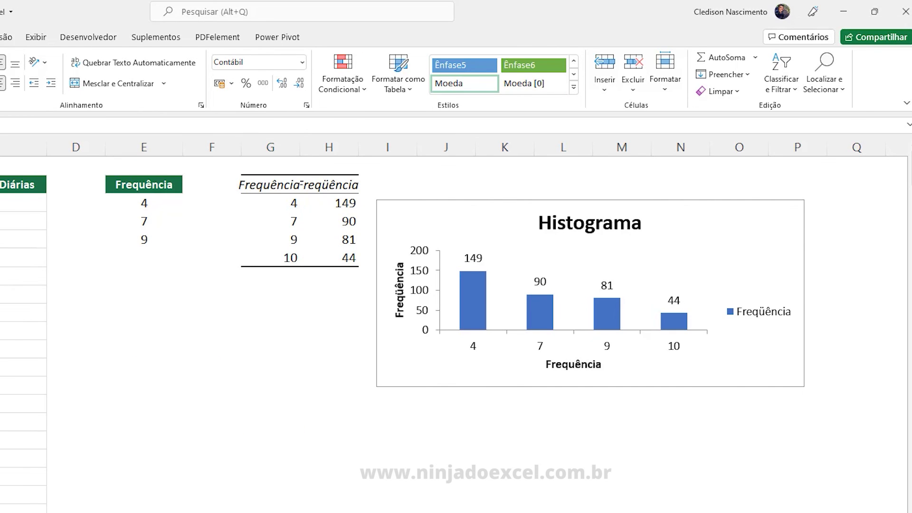